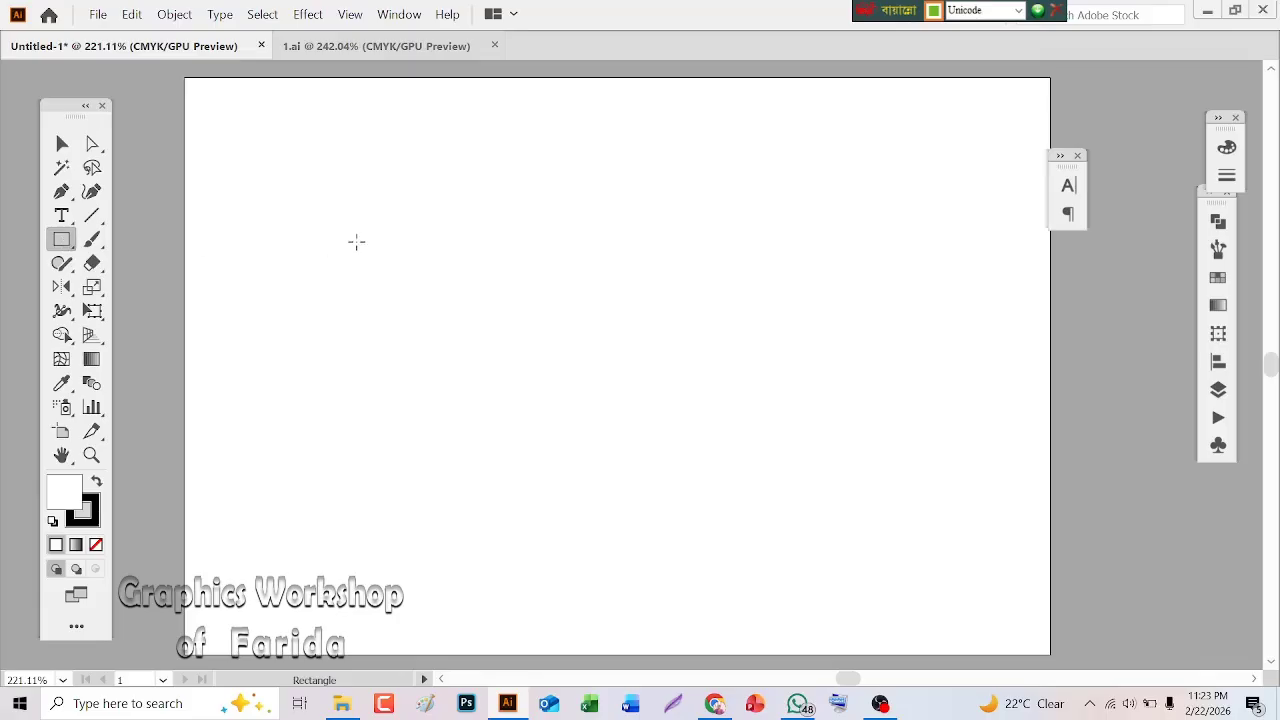
Draw a tall white rectangle left of the artboard's centre and set its stroke weight to 0.15 pt
left_click_drag(335, 223, 559, 548)
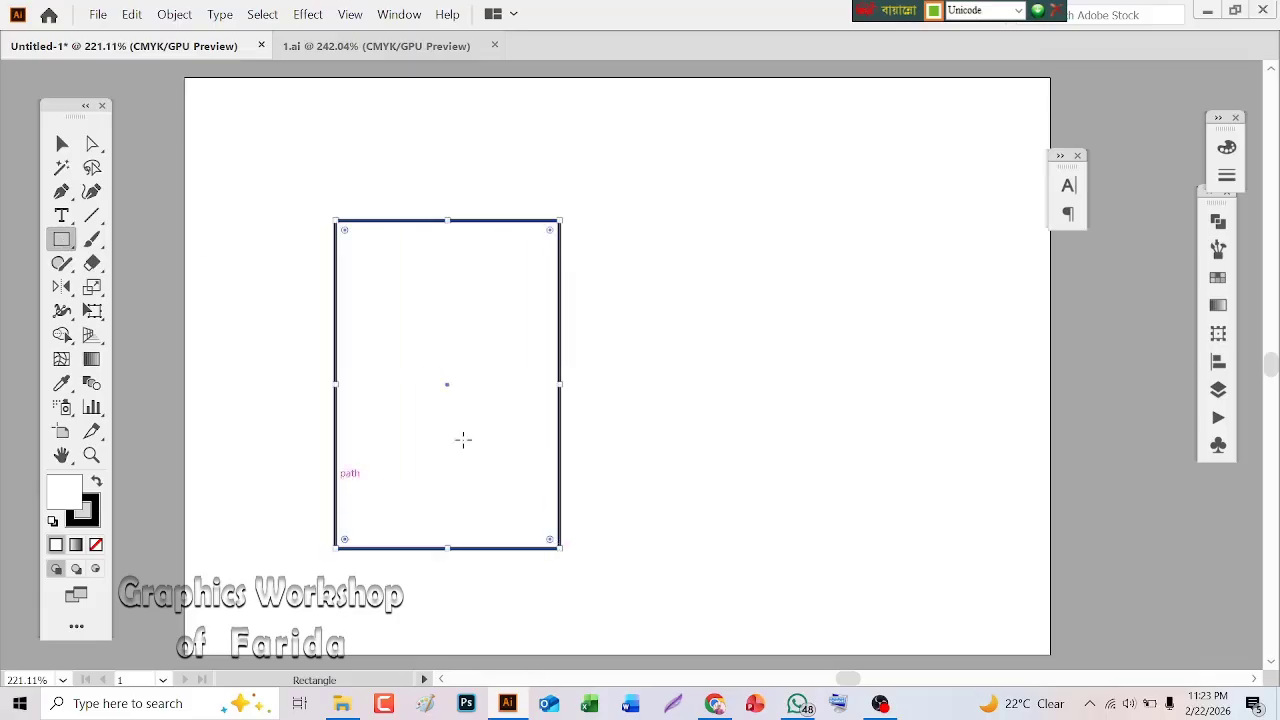
left_click(1227, 175)
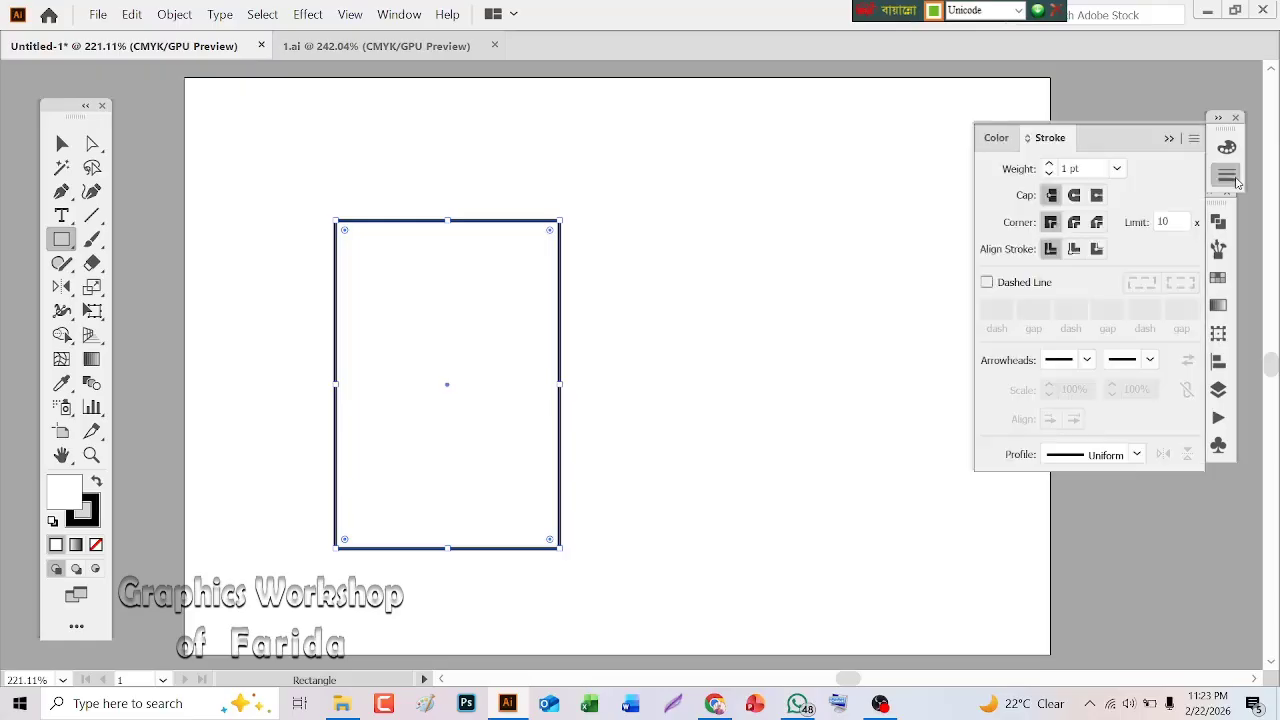
left_click(1049, 173)
left_click(1049, 173)
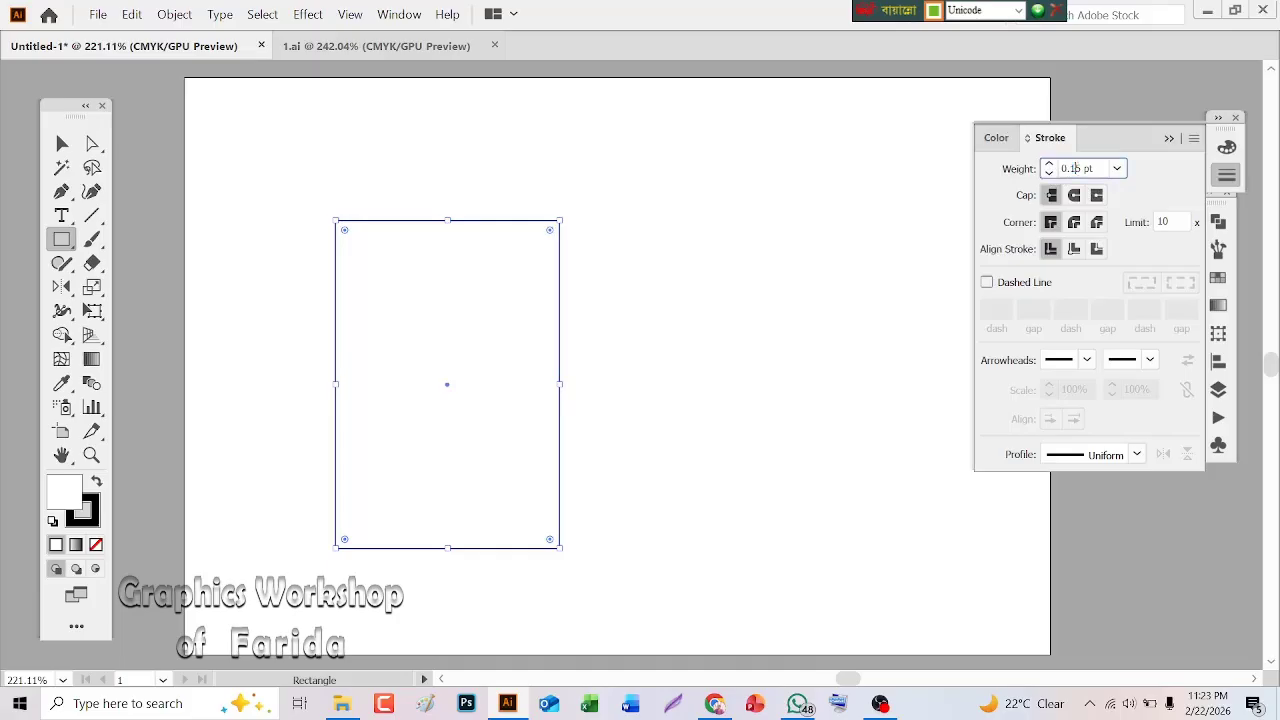
key("Return")
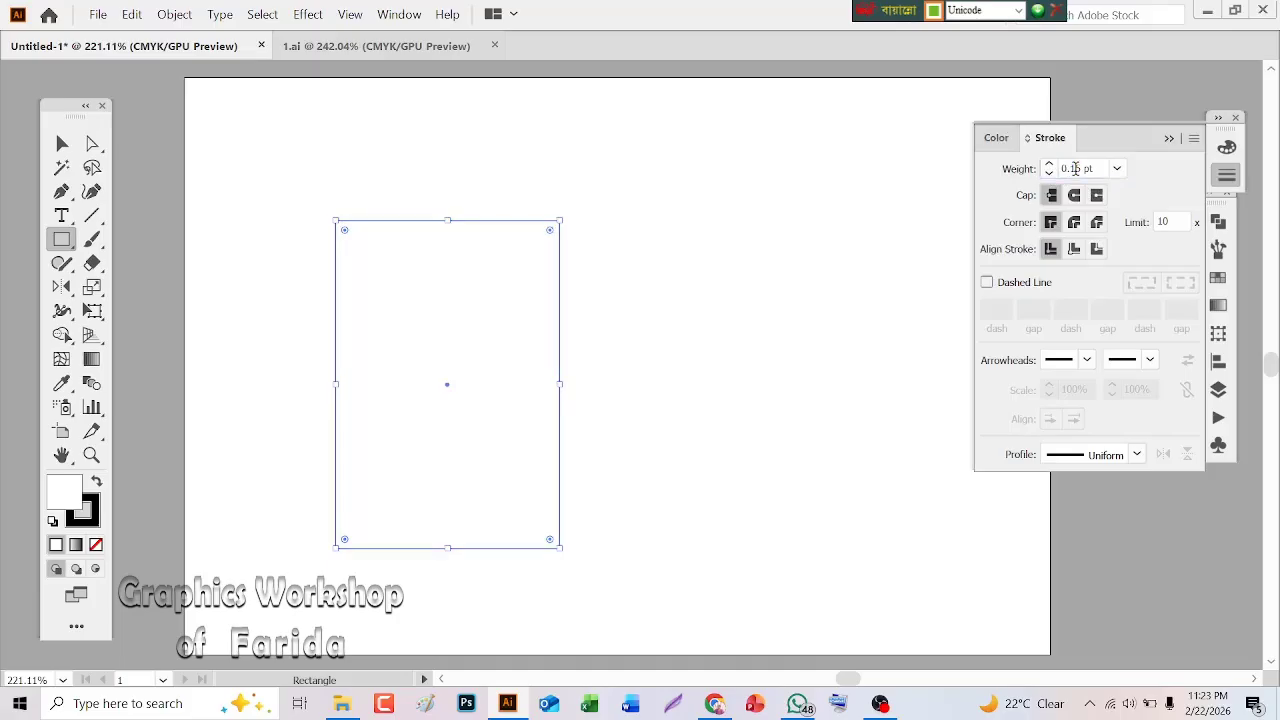
left_click(61, 145)
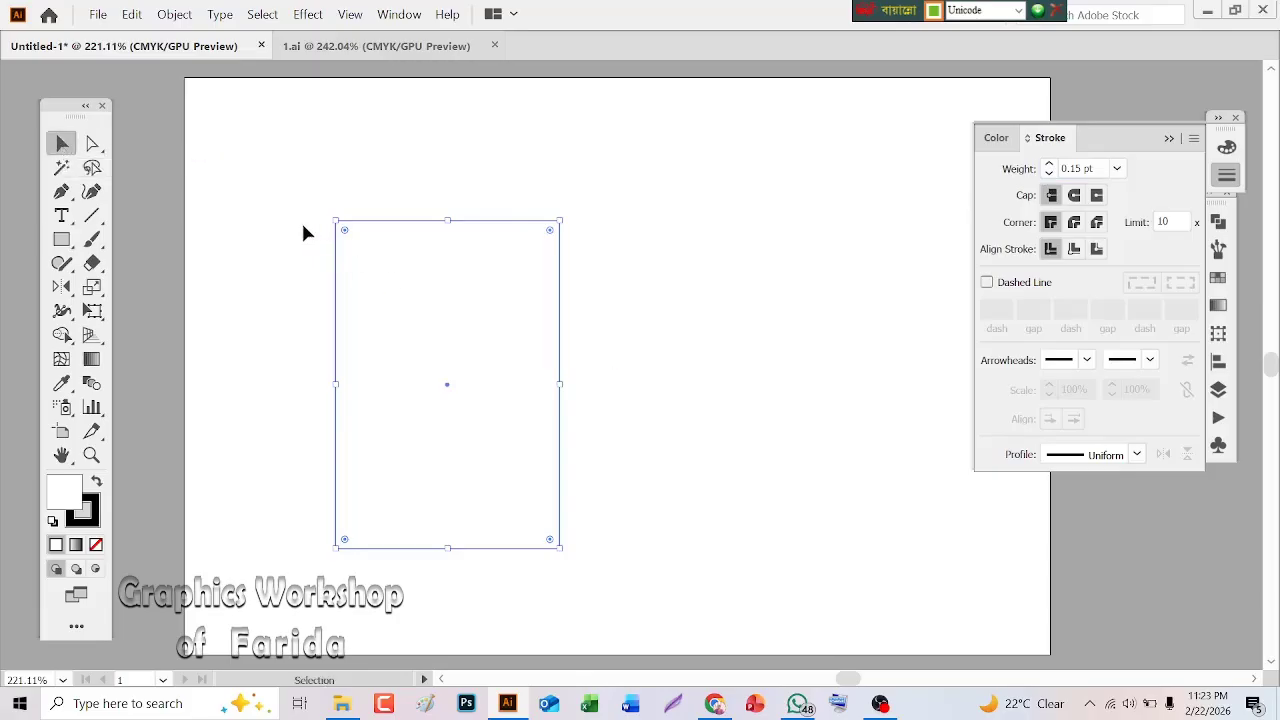
Apply a horizontal Arch warp effect to the rectangle with a bend of about 18%
left_click(308, 14)
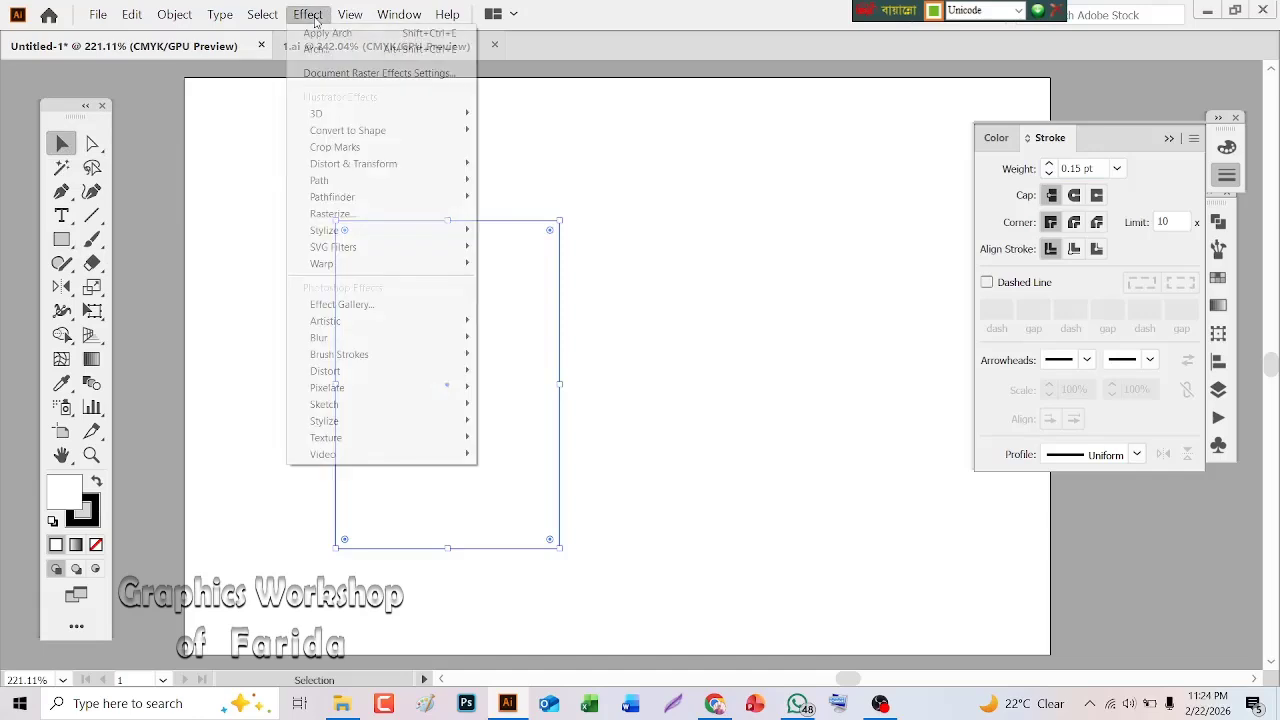
mouse_move(361, 264)
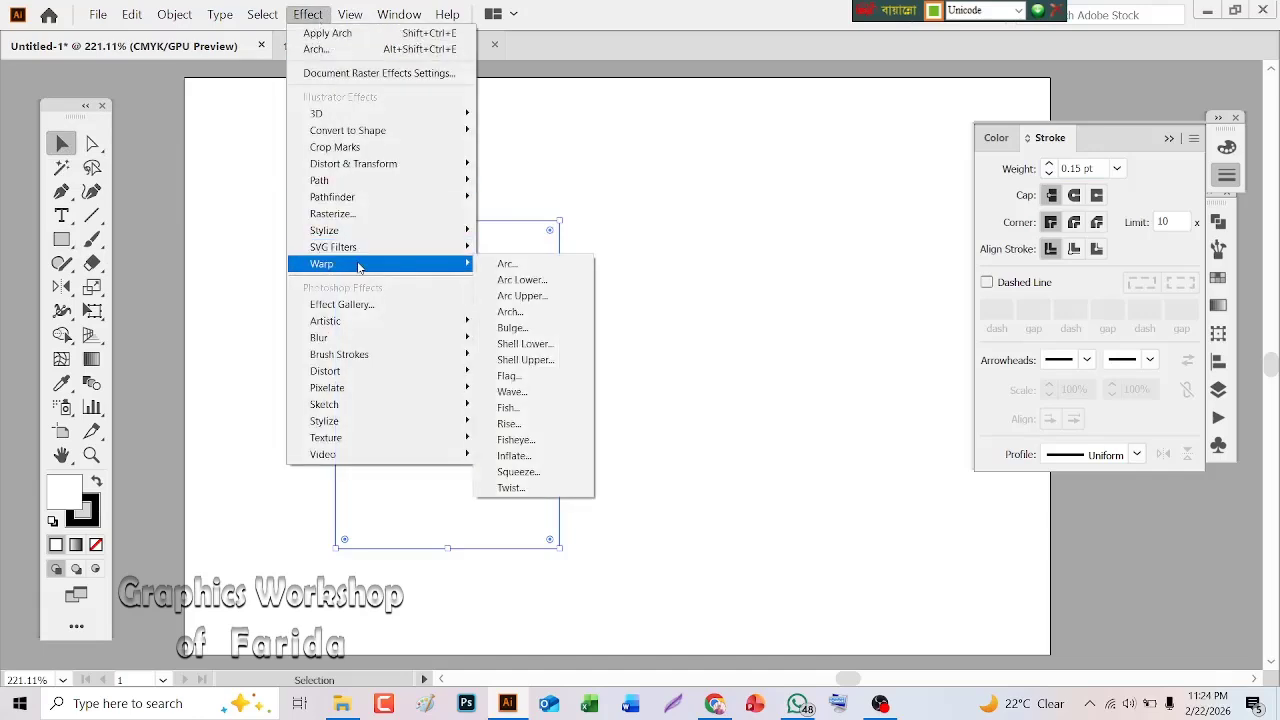
left_click(535, 315)
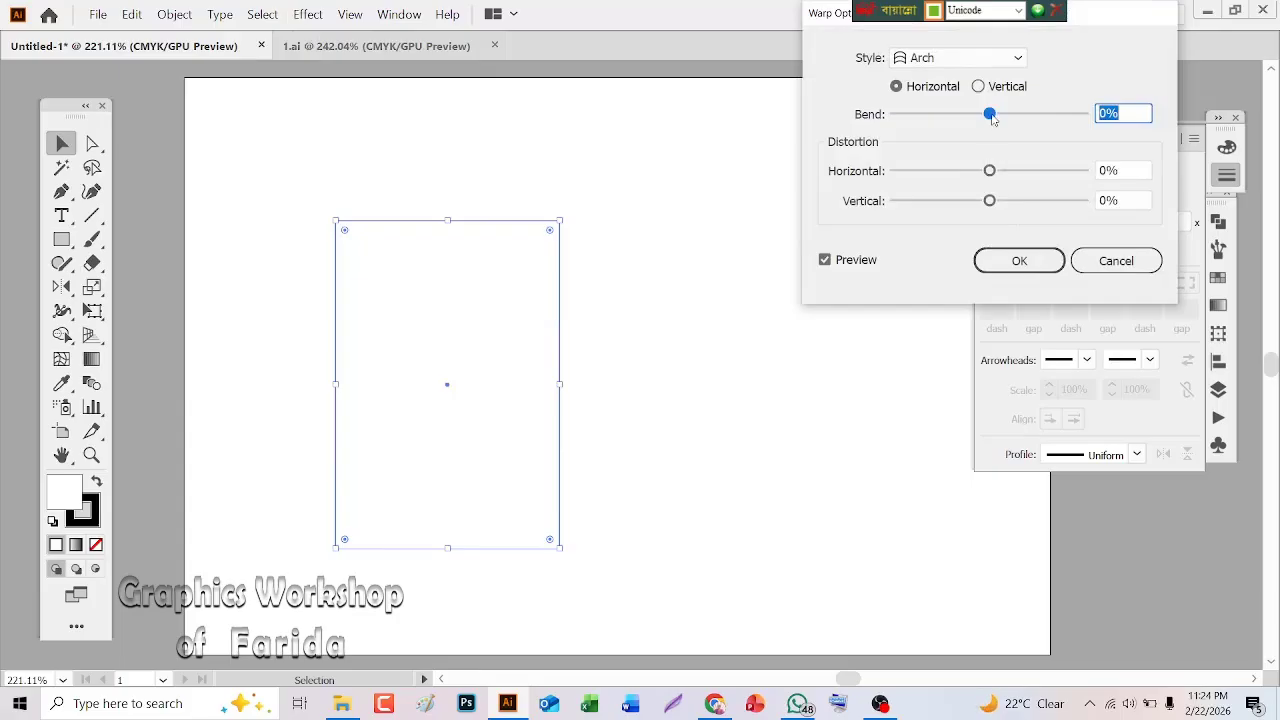
left_click_drag(990, 115, 1005, 119)
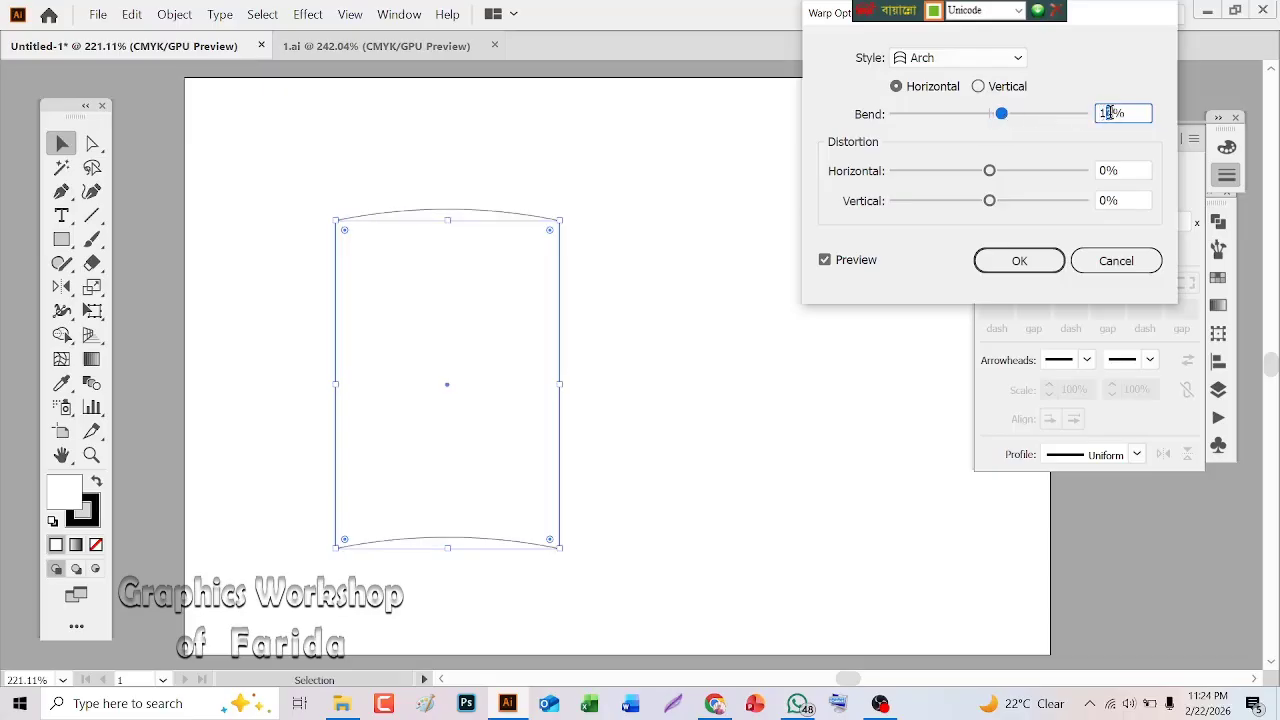
type("5")
left_click_drag(1106, 112, 1111, 112)
type("8")
left_click(1030, 266)
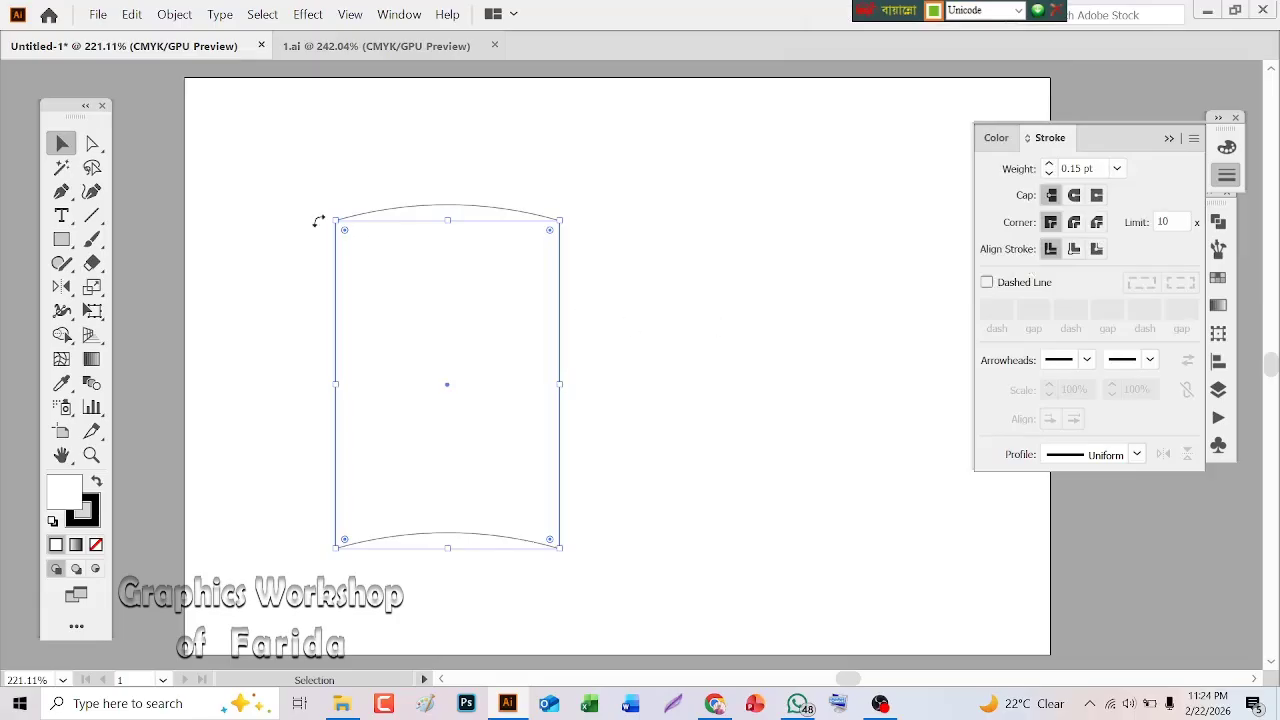
left_click(679, 404)
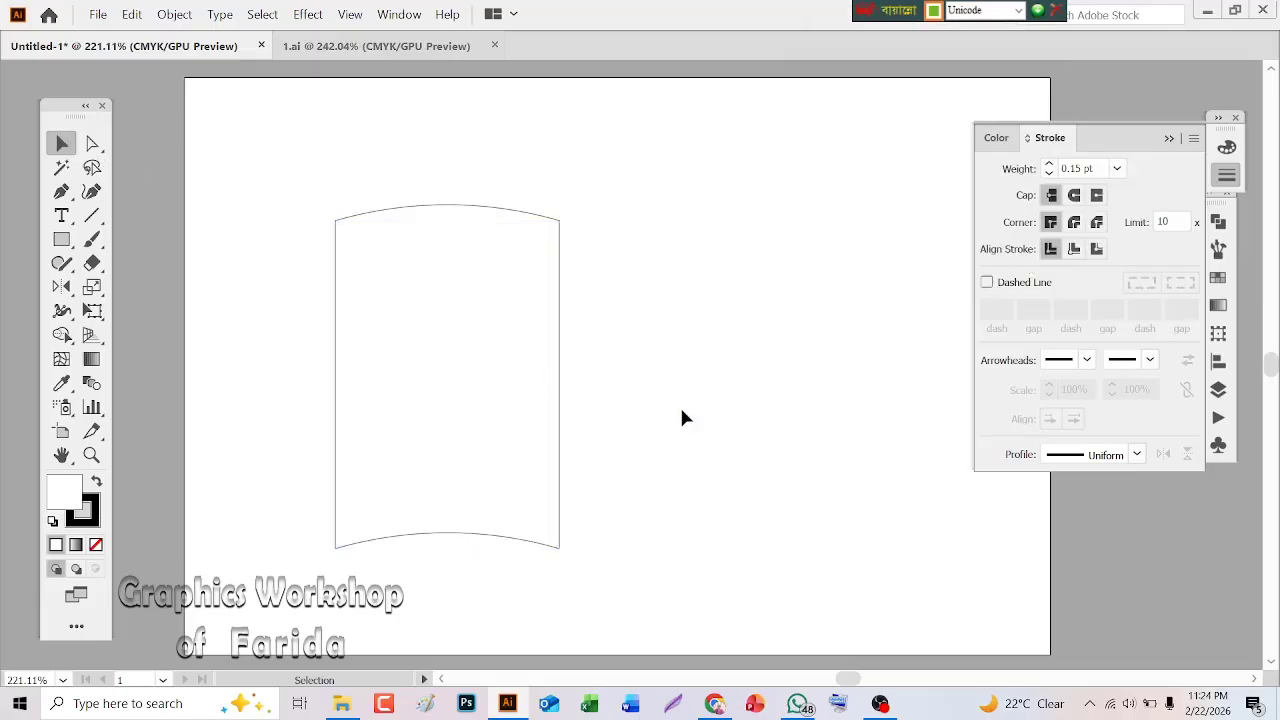
Paste a copy of the arched rectangle in front and narrow it slightly by moving its left edge inward
left_click(423, 431)
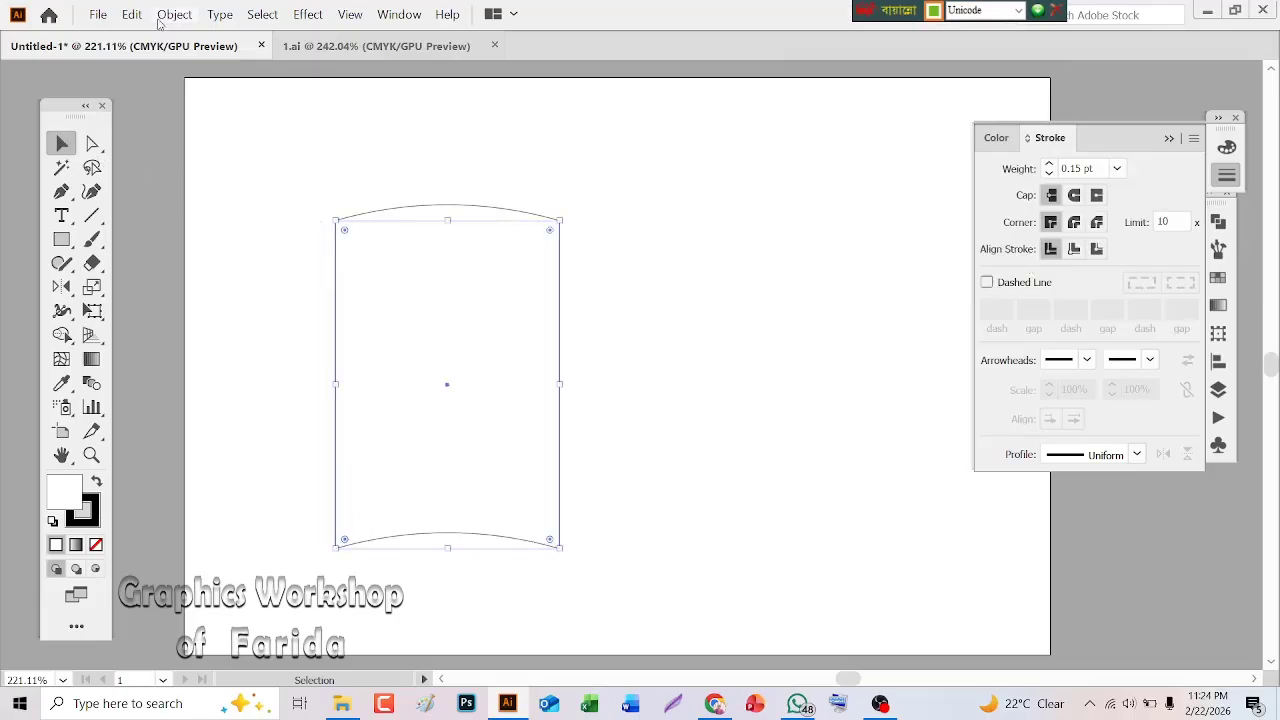
left_click(136, 15)
left_click(151, 86)
left_click(136, 15)
left_click(169, 118)
left_click_drag(337, 383, 361, 383)
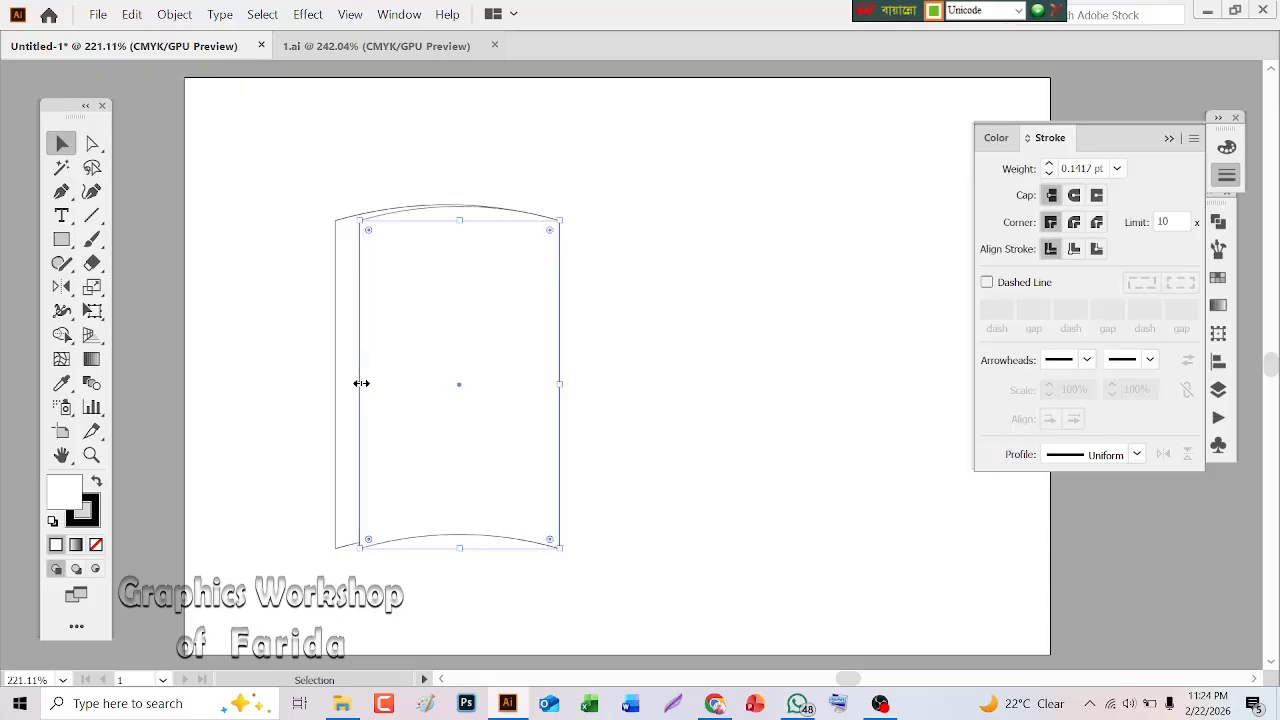
left_click(361, 383)
Skew the front copy with Free Transform so its left edge shifts upward while its right edge stays in place
left_click(92, 311)
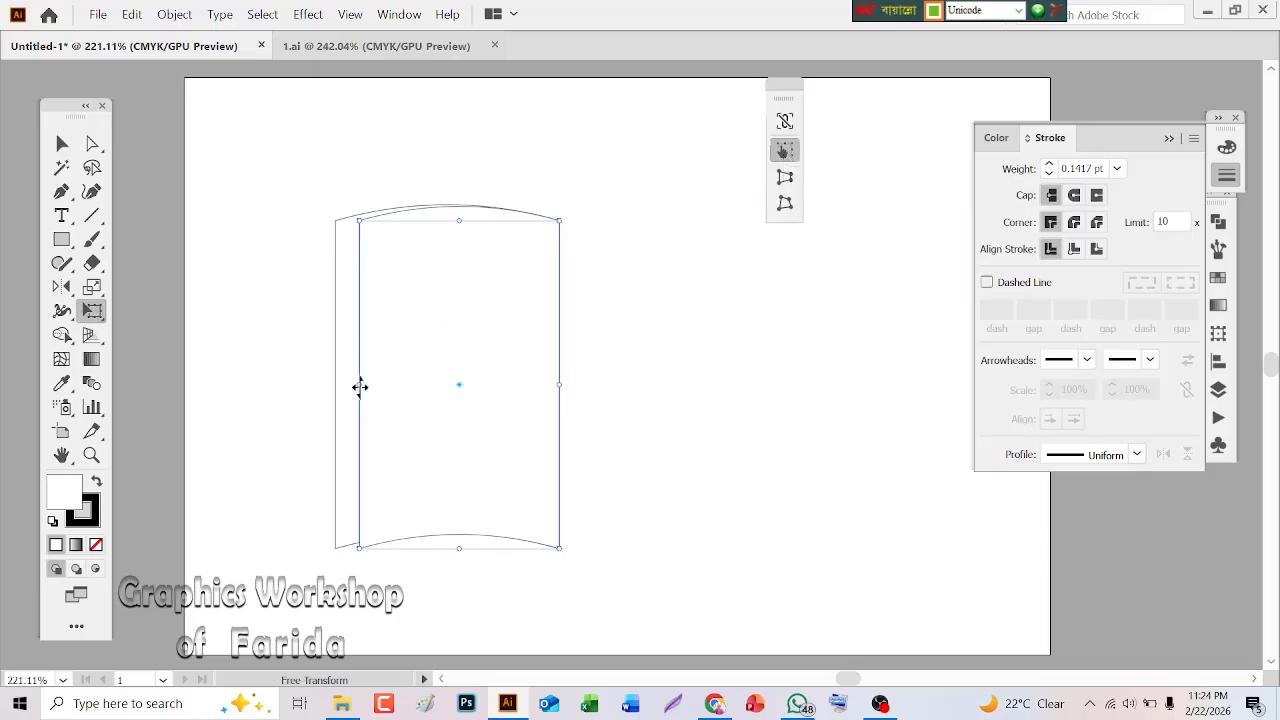
left_click_drag(360, 386, 362, 352)
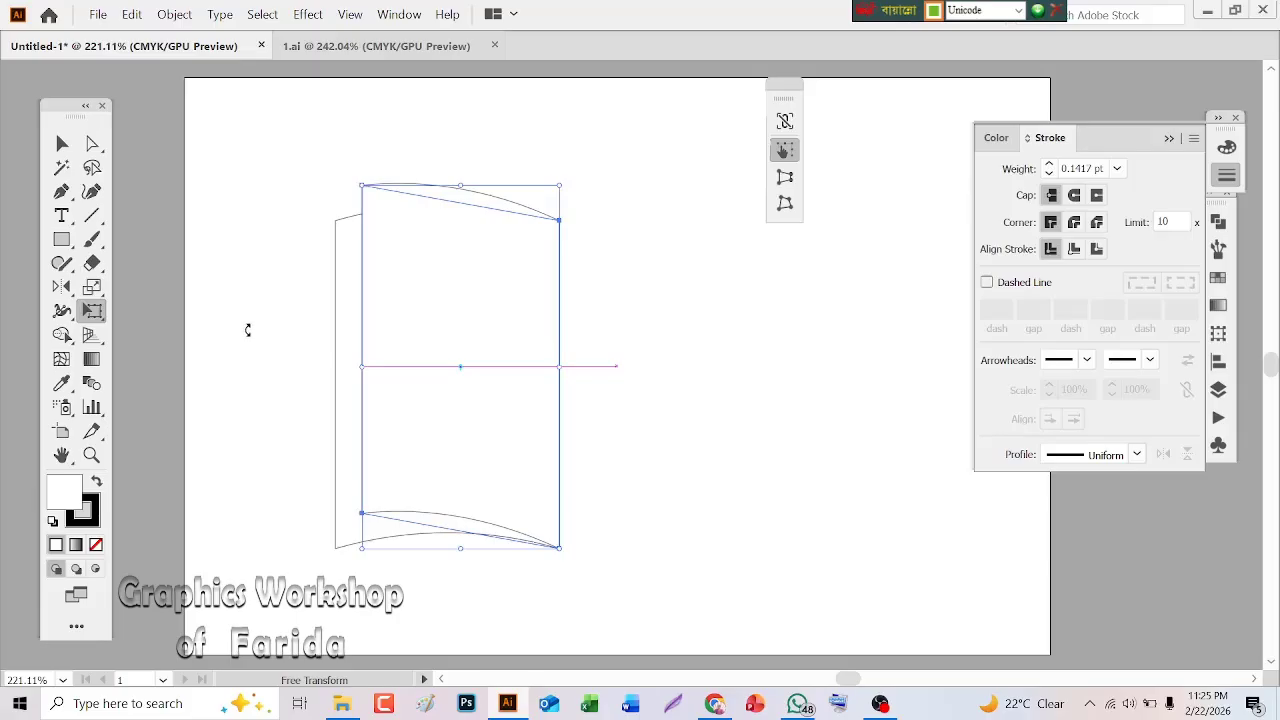
left_click(61, 143)
left_click(272, 252)
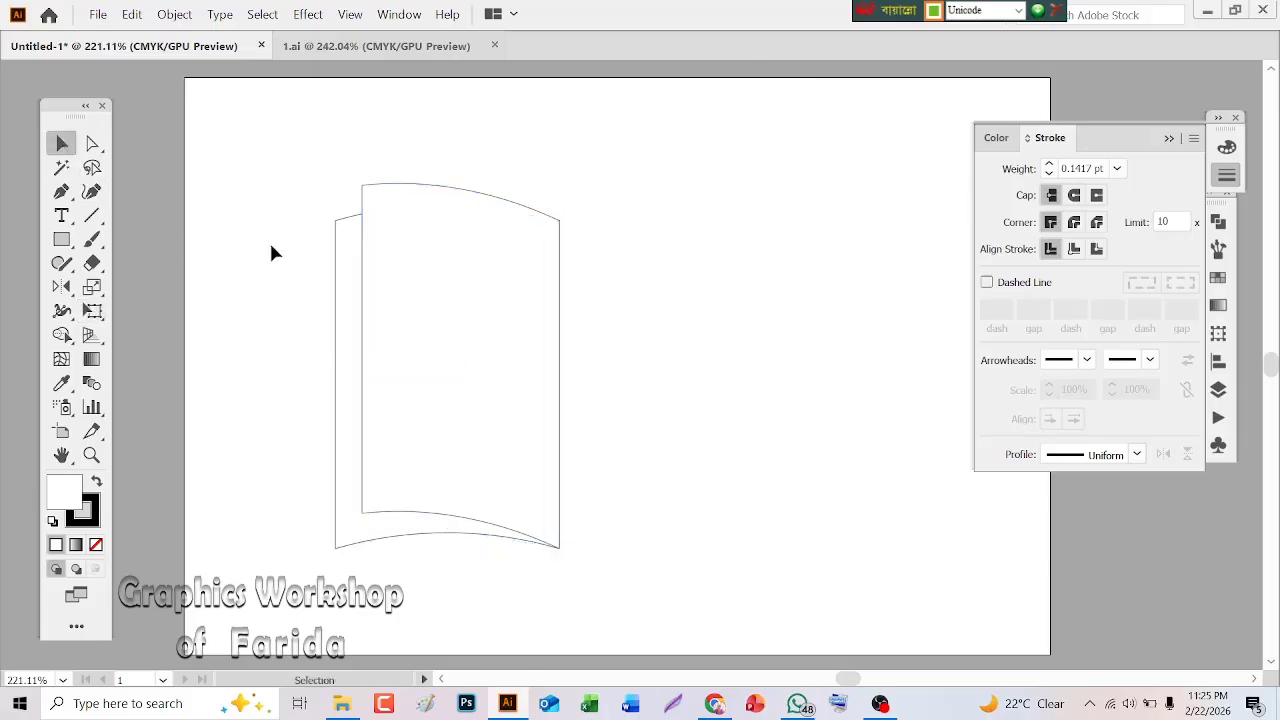
Blend the two arched page shapes together using Specified Steps spacing with 20 steps
left_click_drag(271, 244, 430, 350)
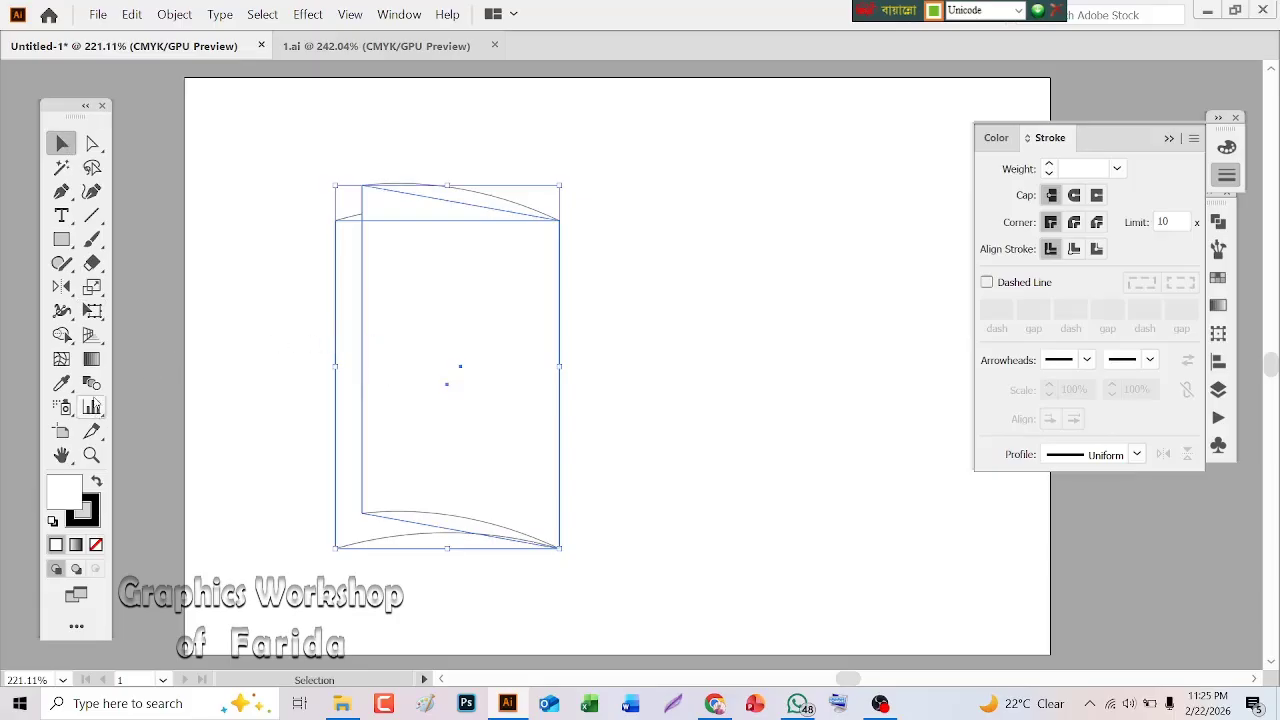
double_click(91, 383)
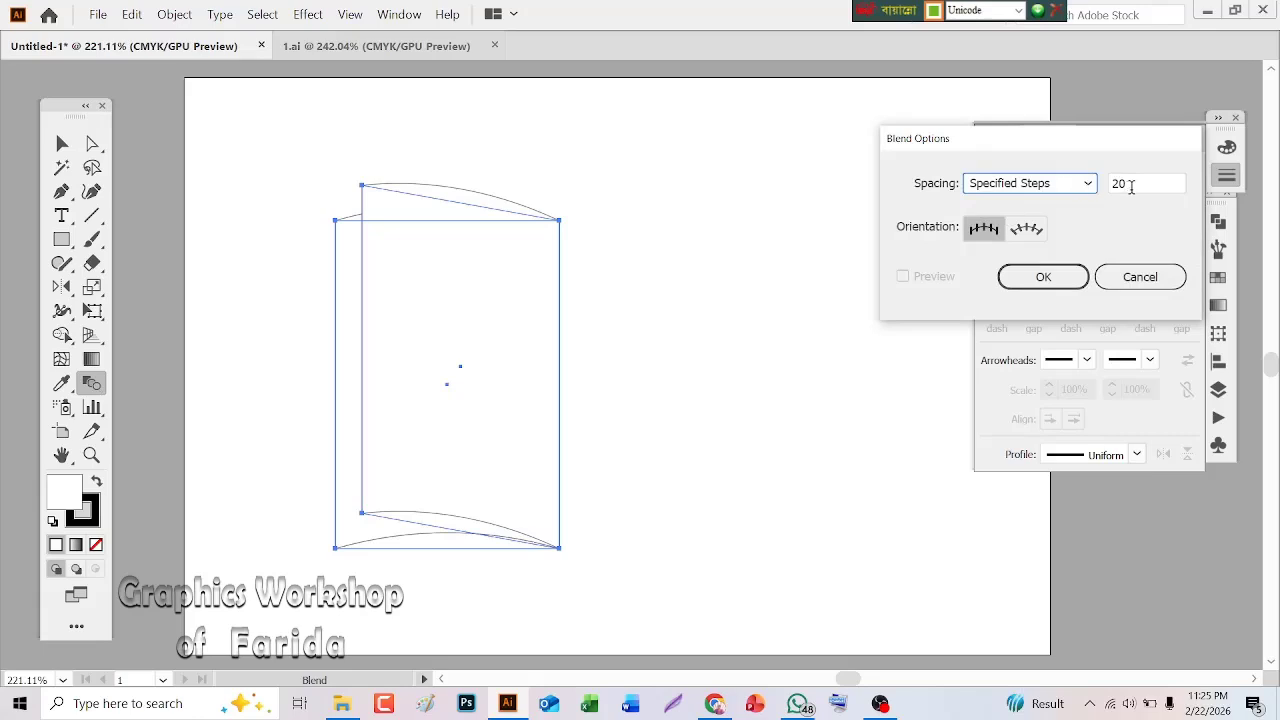
left_click(1041, 279)
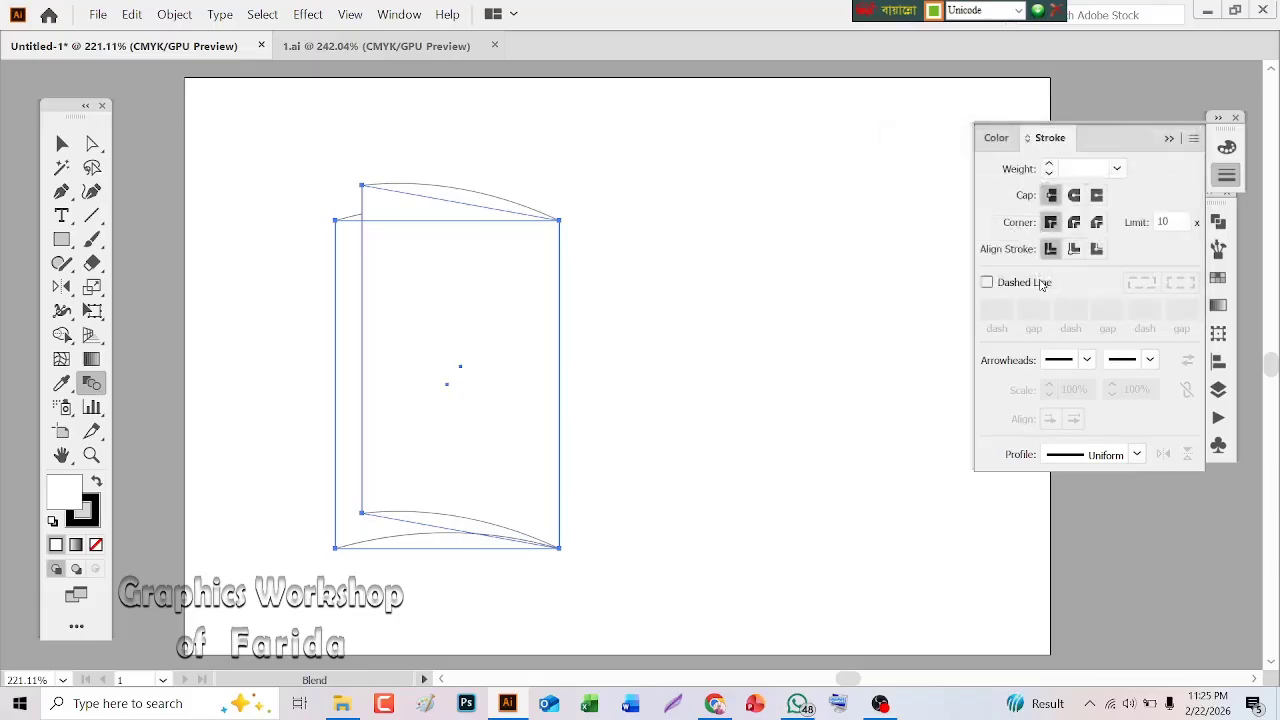
left_click(174, 14)
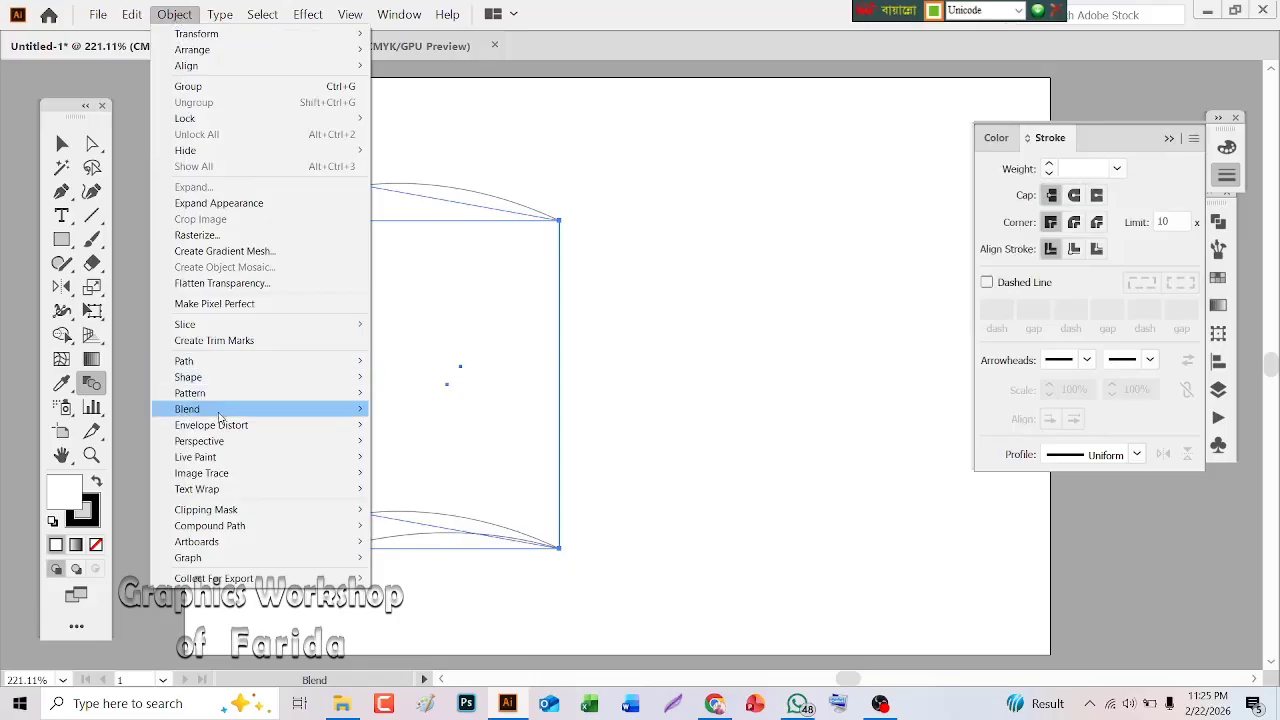
mouse_move(226, 410)
left_click(408, 412)
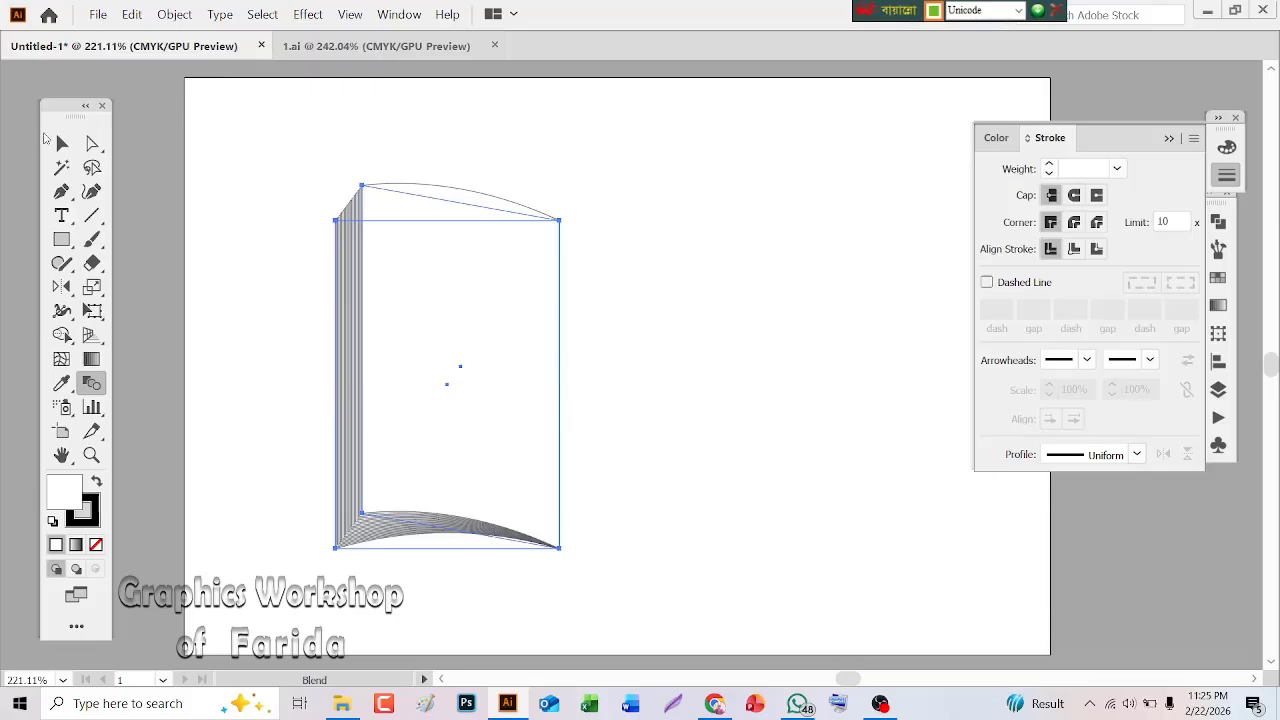
left_click(61, 143)
left_click(255, 281)
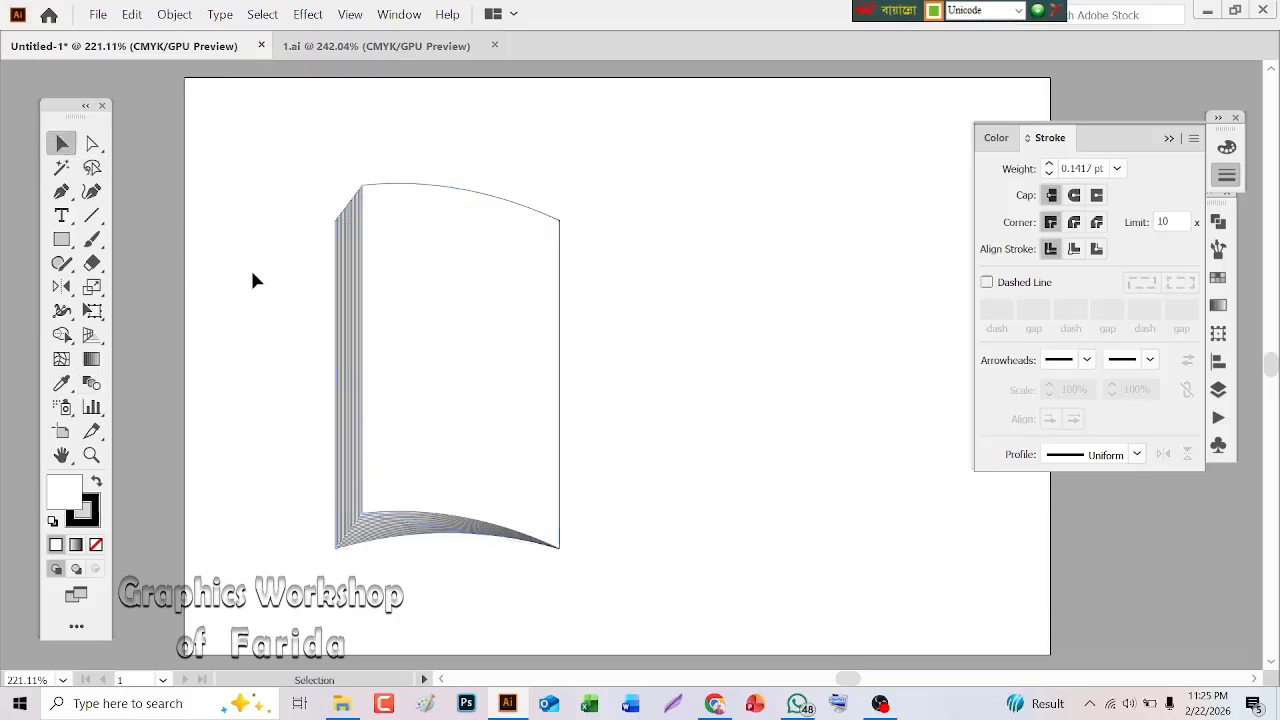
Turn on the blend options preview and reduce the page blend to 8 specified steps
left_click_drag(253, 274, 413, 333)
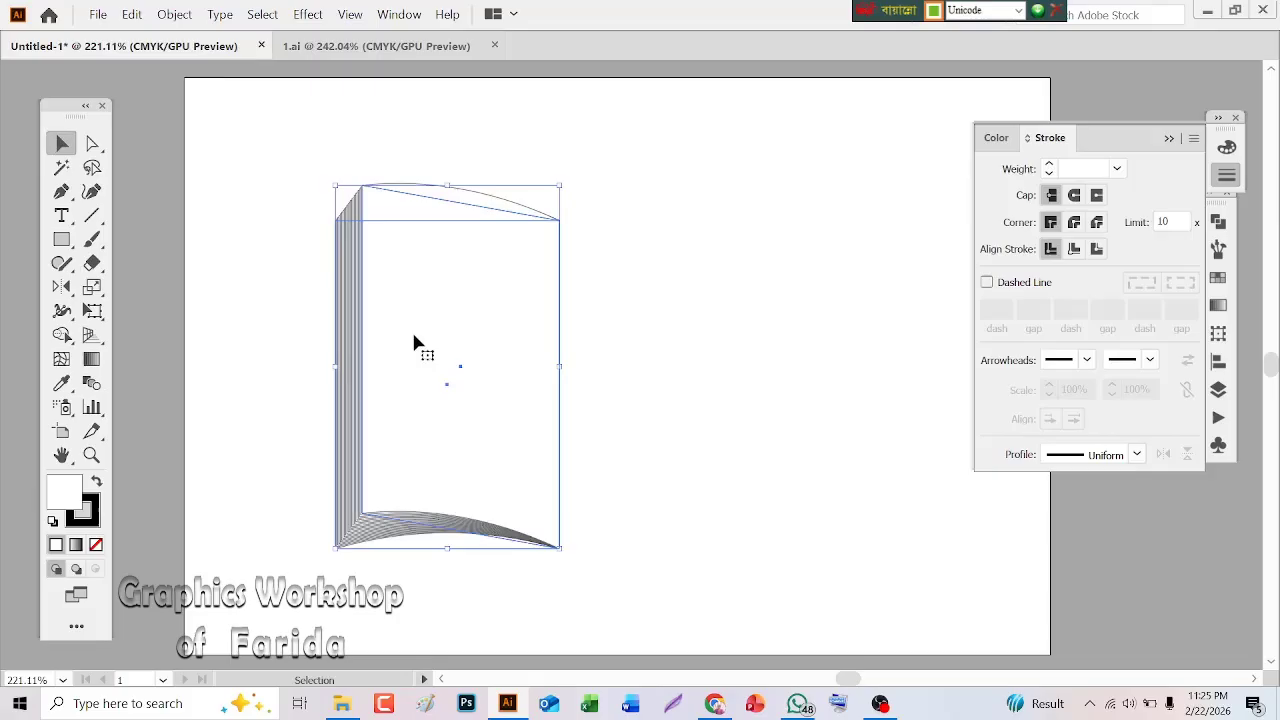
double_click(92, 385)
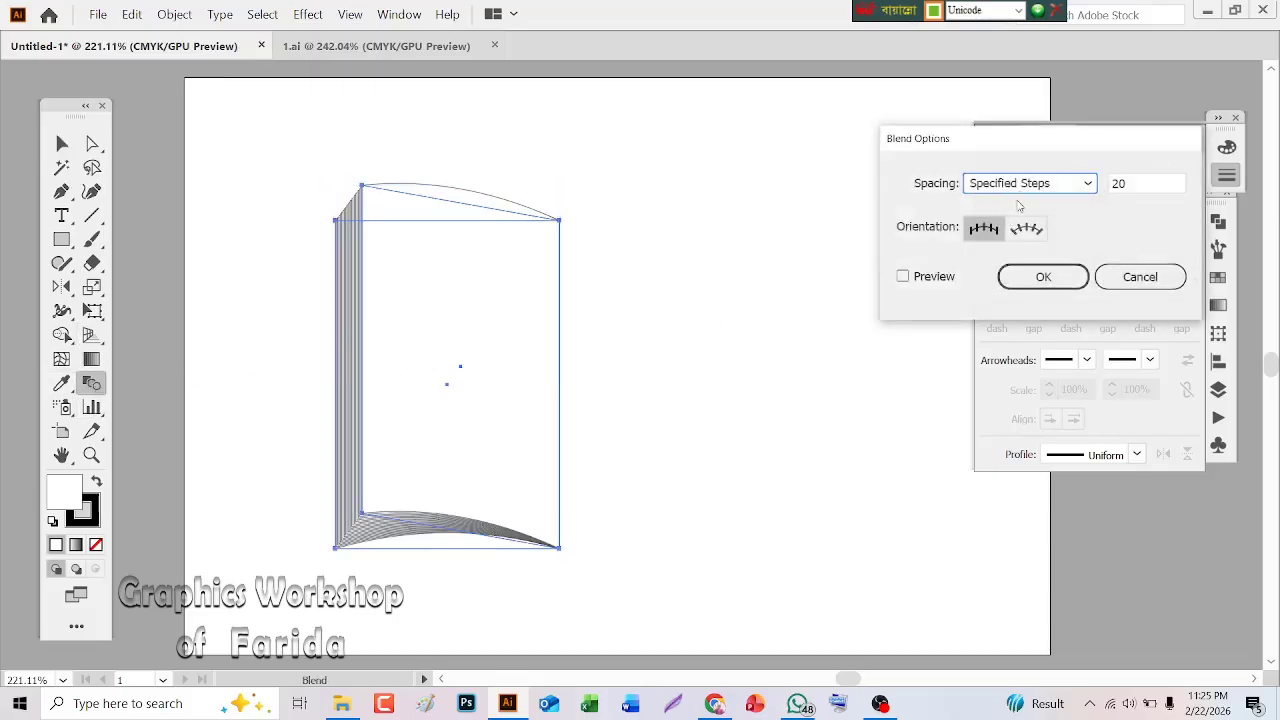
left_click(903, 277)
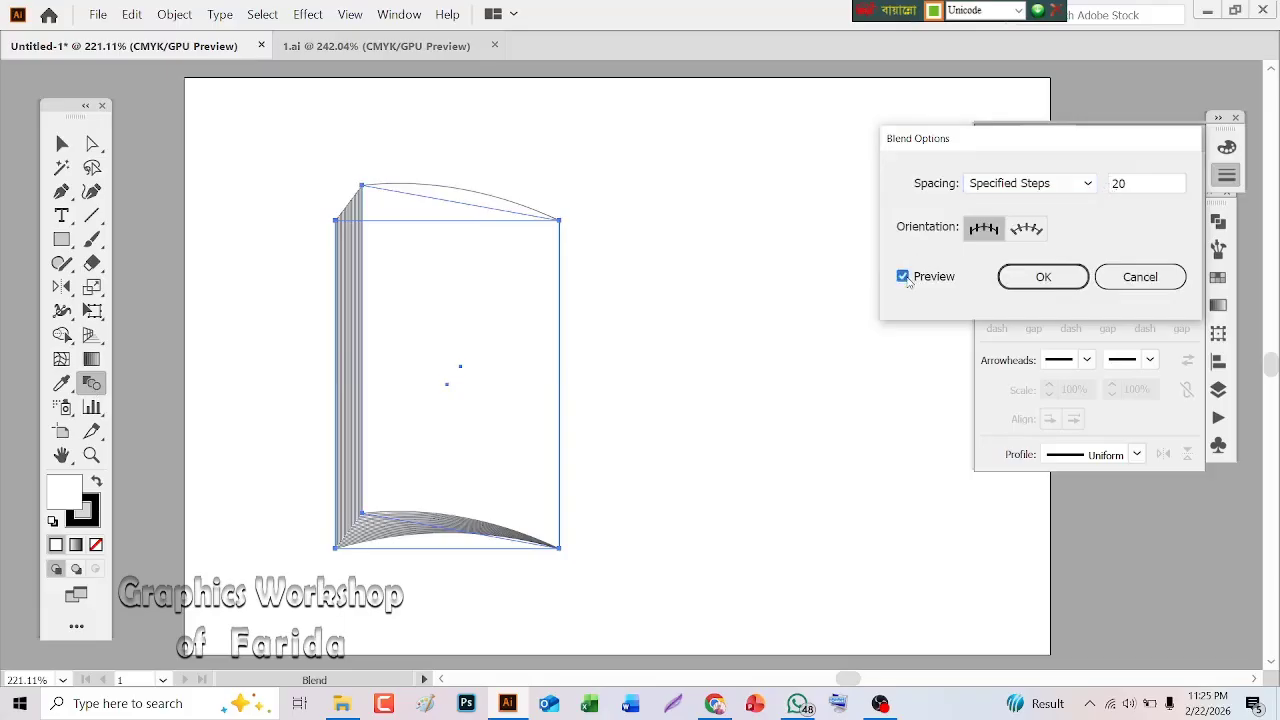
double_click(1124, 184)
type("6")
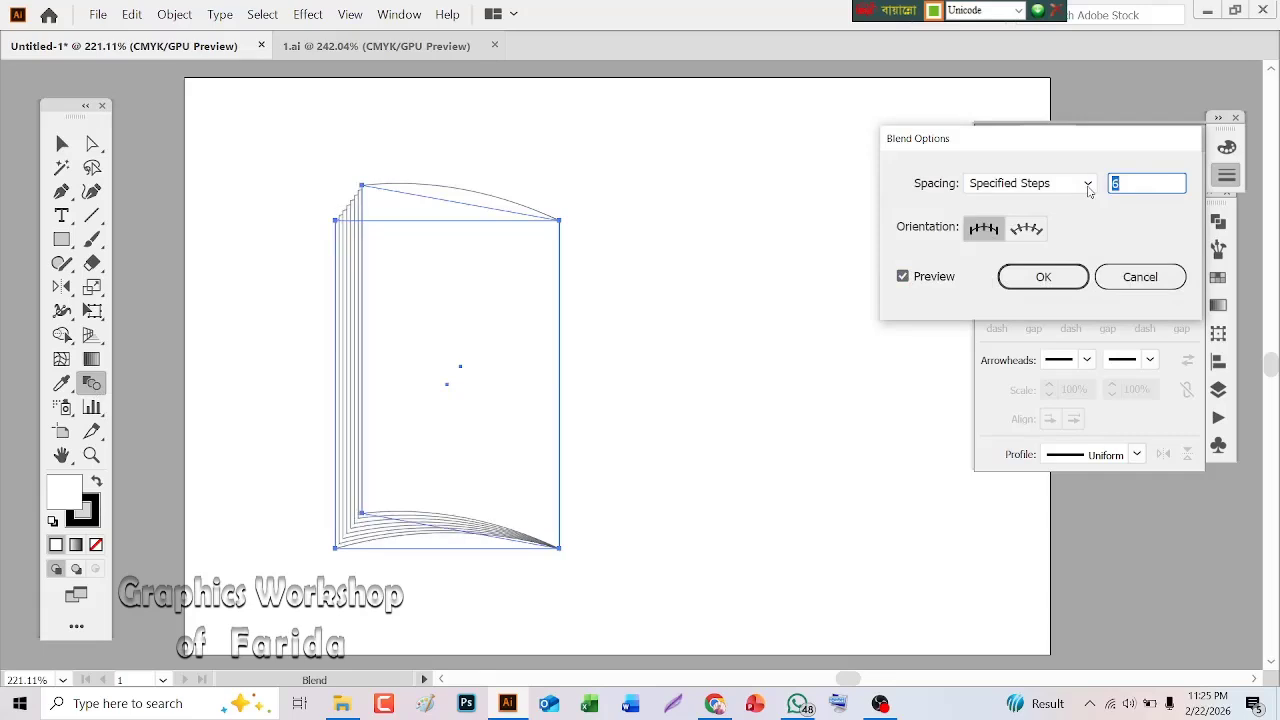
type("8")
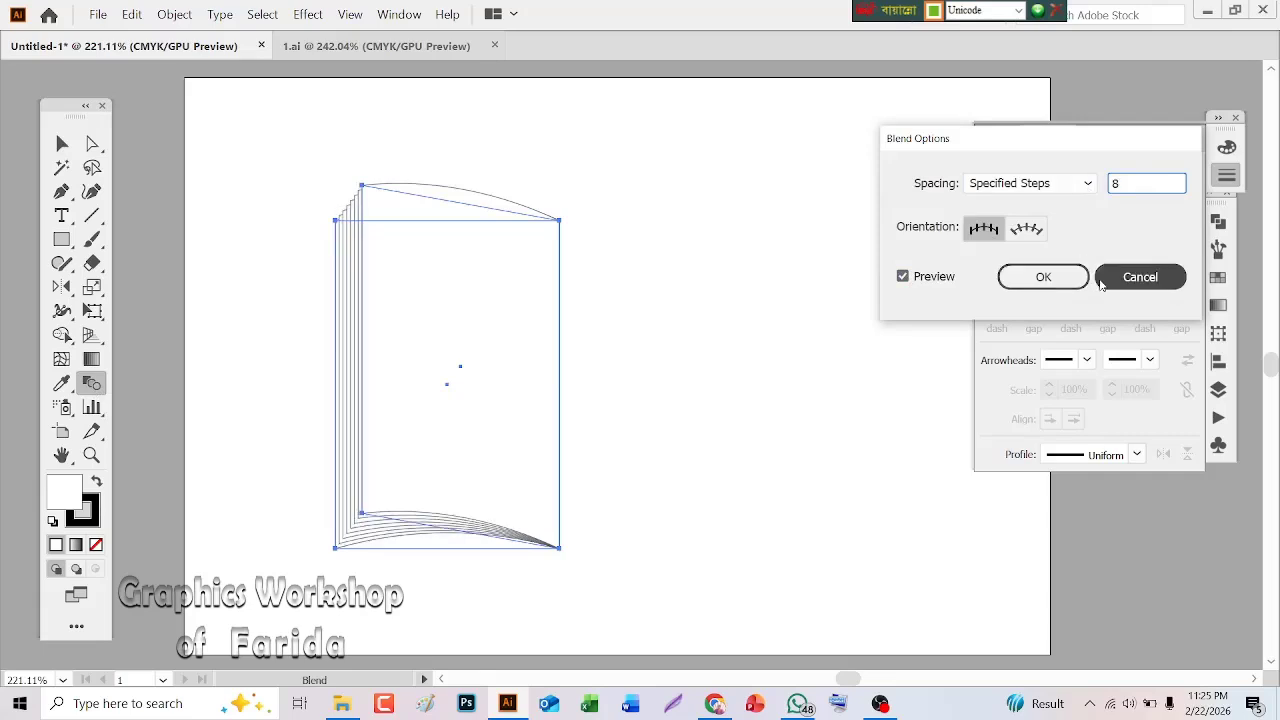
left_click(1036, 280)
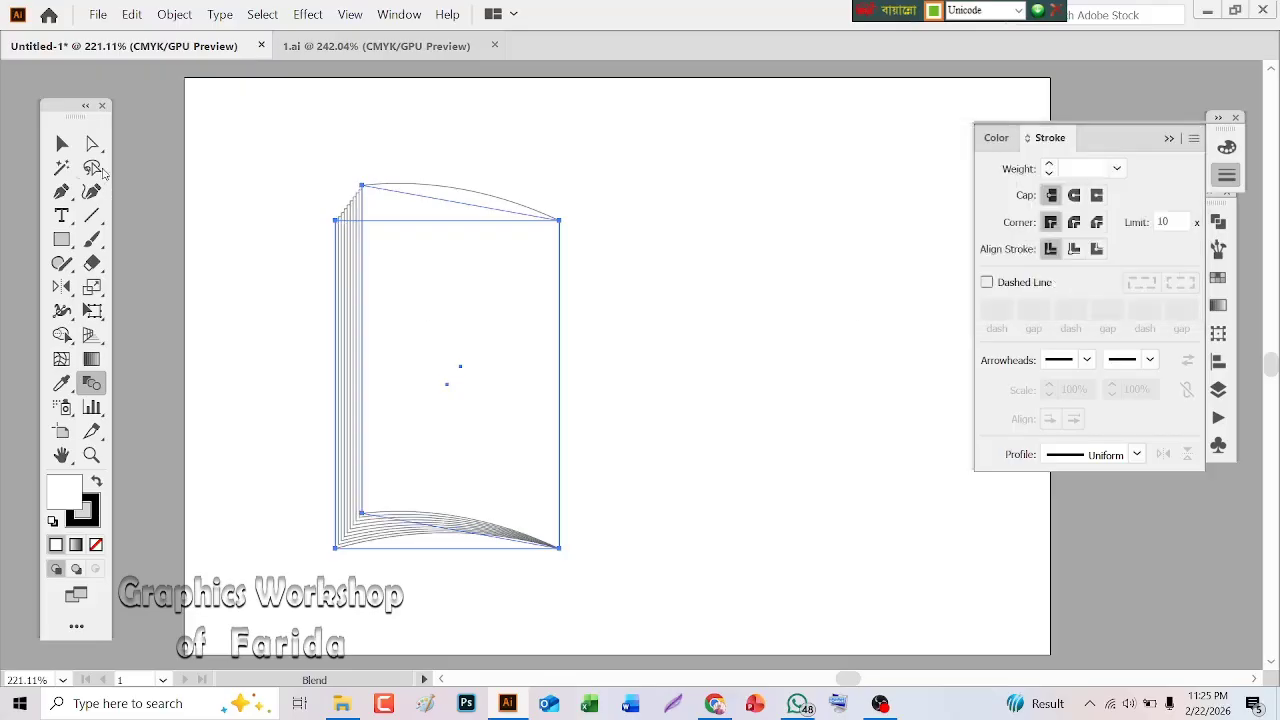
left_click(61, 143)
left_click(236, 170)
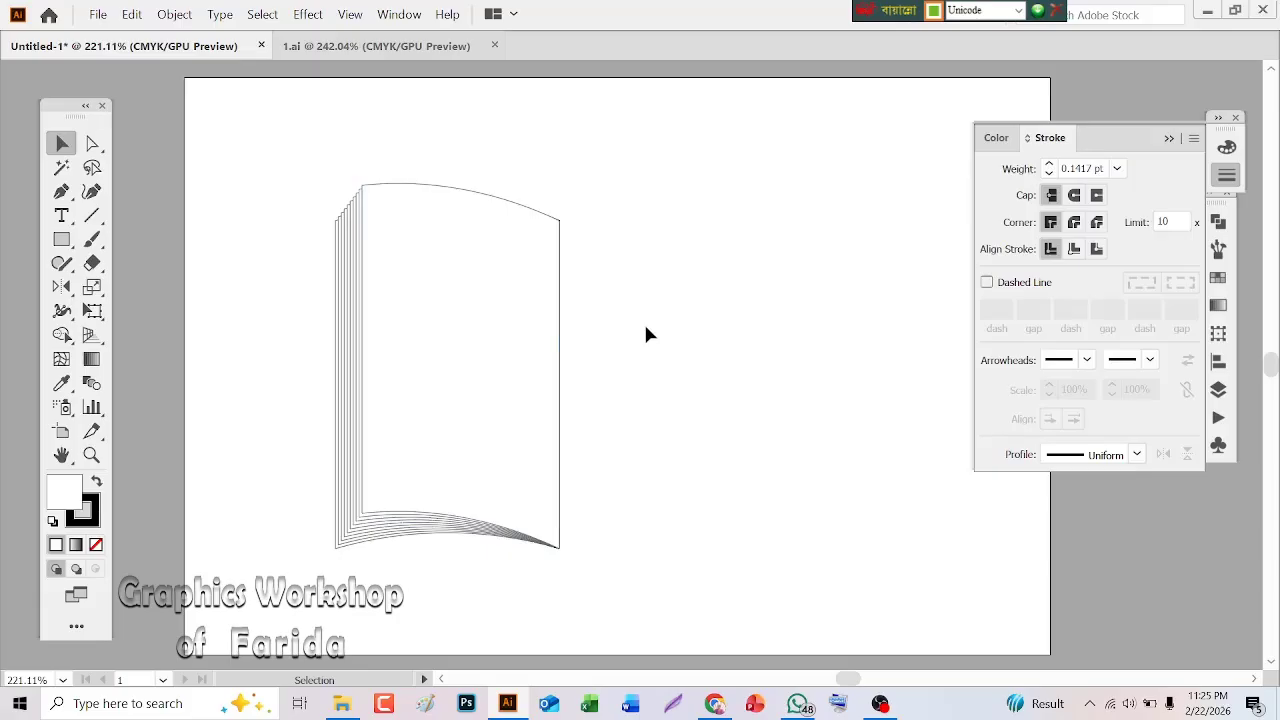
Draw a slightly downward-sloping straight line across the upper part of the front page, inset from both side edges
left_click(91, 217)
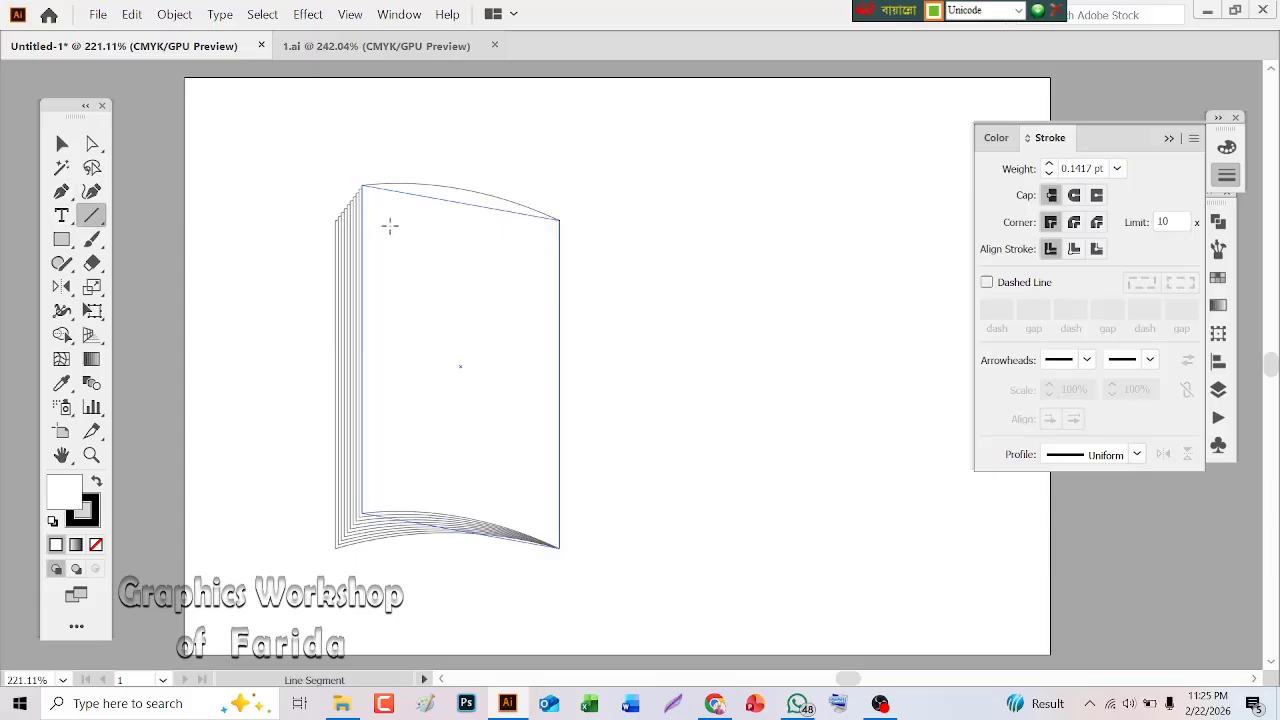
left_click_drag(388, 226, 541, 244)
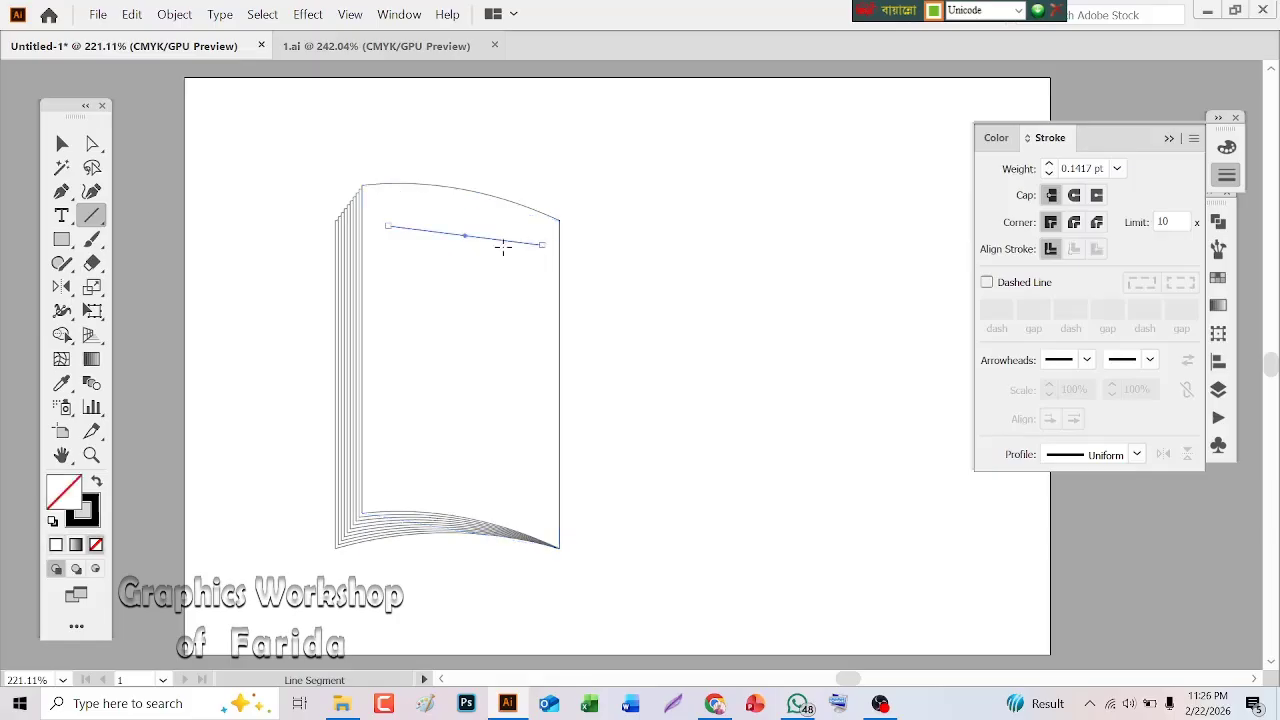
left_click(61, 144)
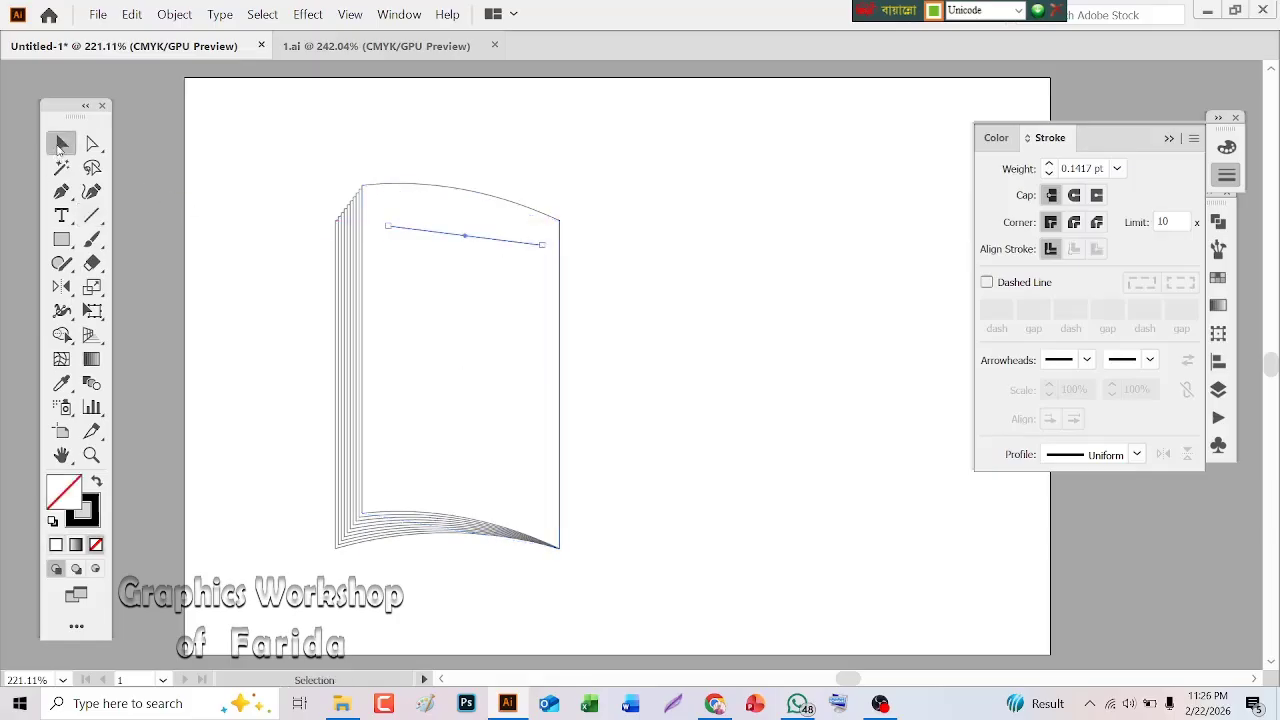
left_click(735, 370)
Bend the line on the page into a shallow upward arc with the Anchor Point tool, following the page's top curve
left_click(61, 191)
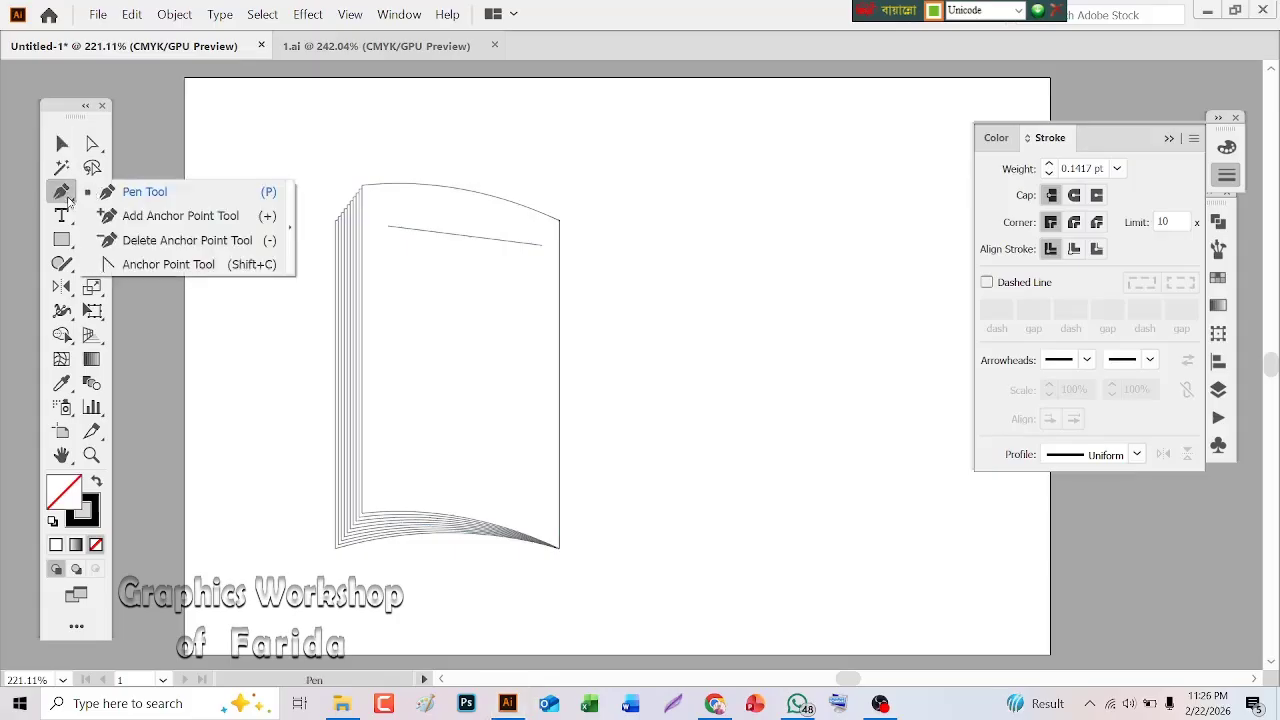
left_click(128, 264)
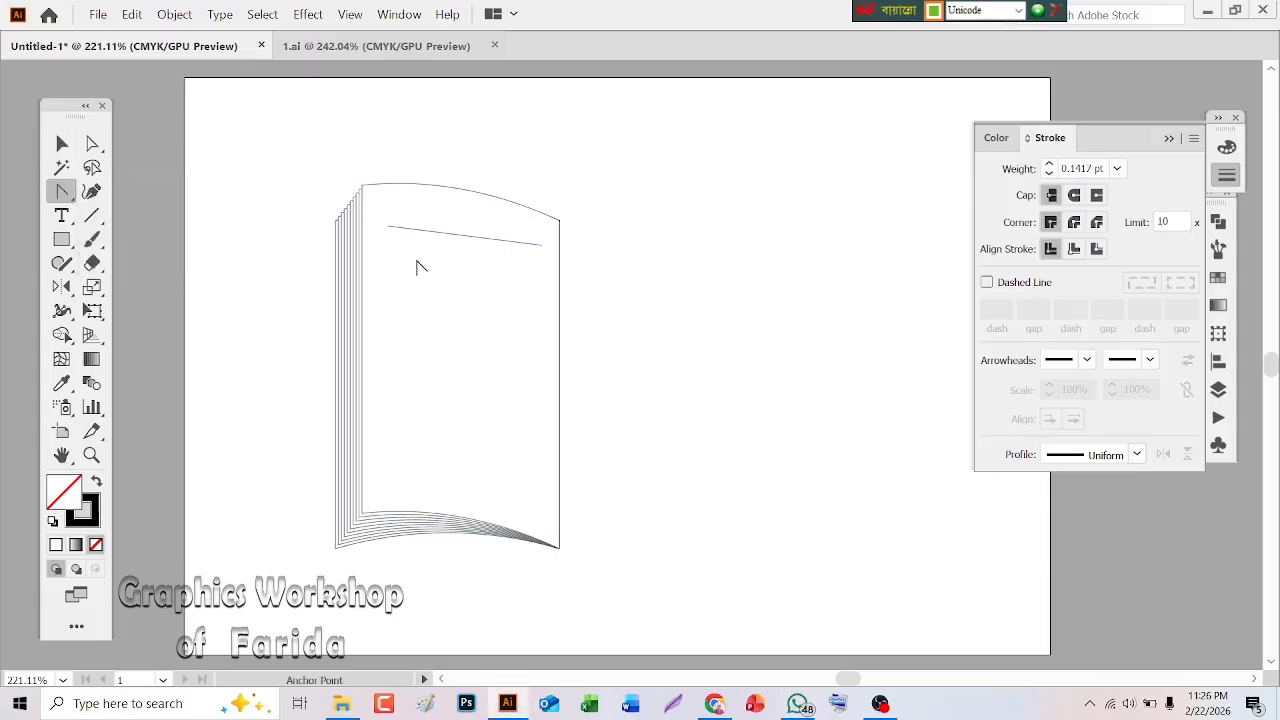
left_click_drag(456, 241, 457, 234)
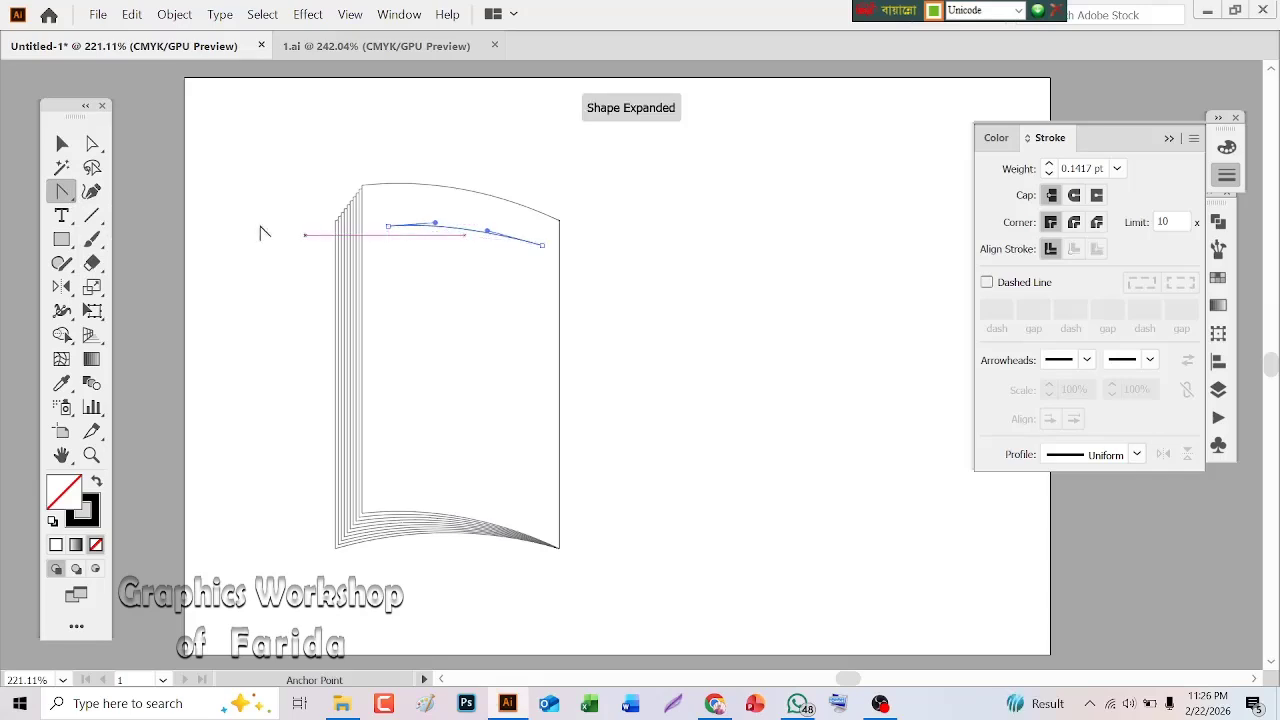
Apply a Zig Zag effect to the curved line on the page with size 0.2 px and 42 ridges per segment
key("v")
left_click(458, 230)
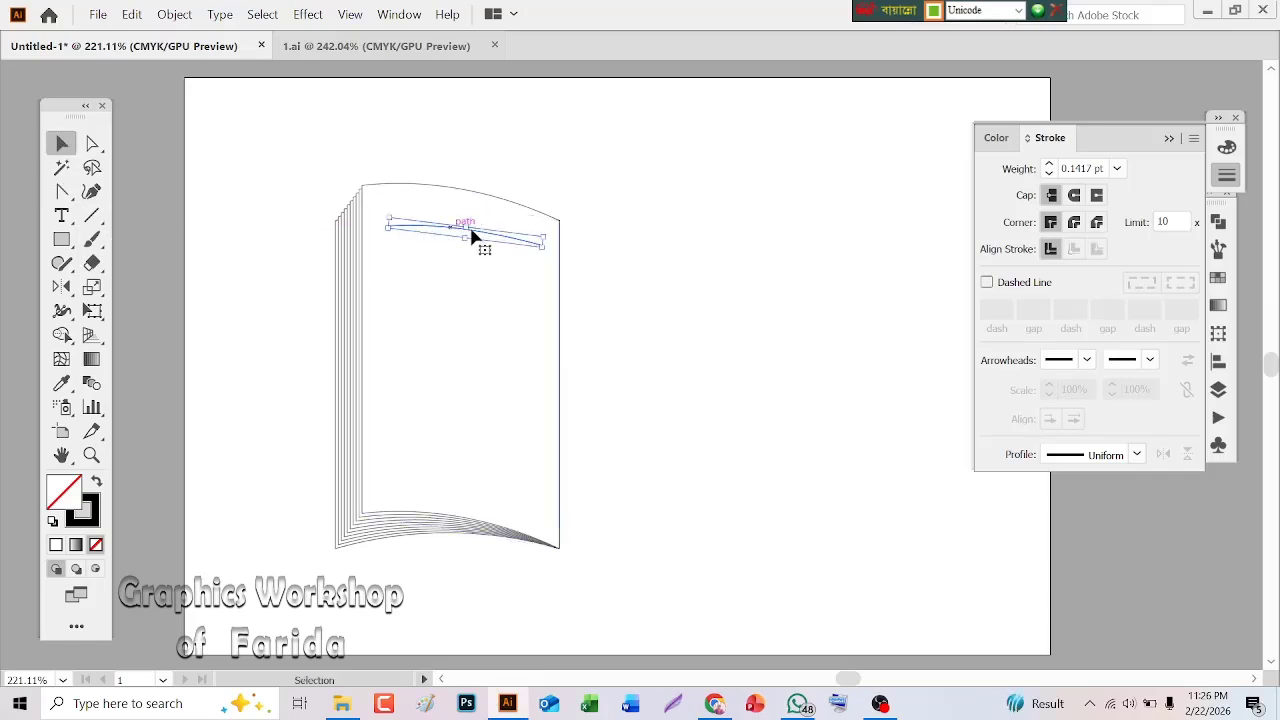
left_click(310, 15)
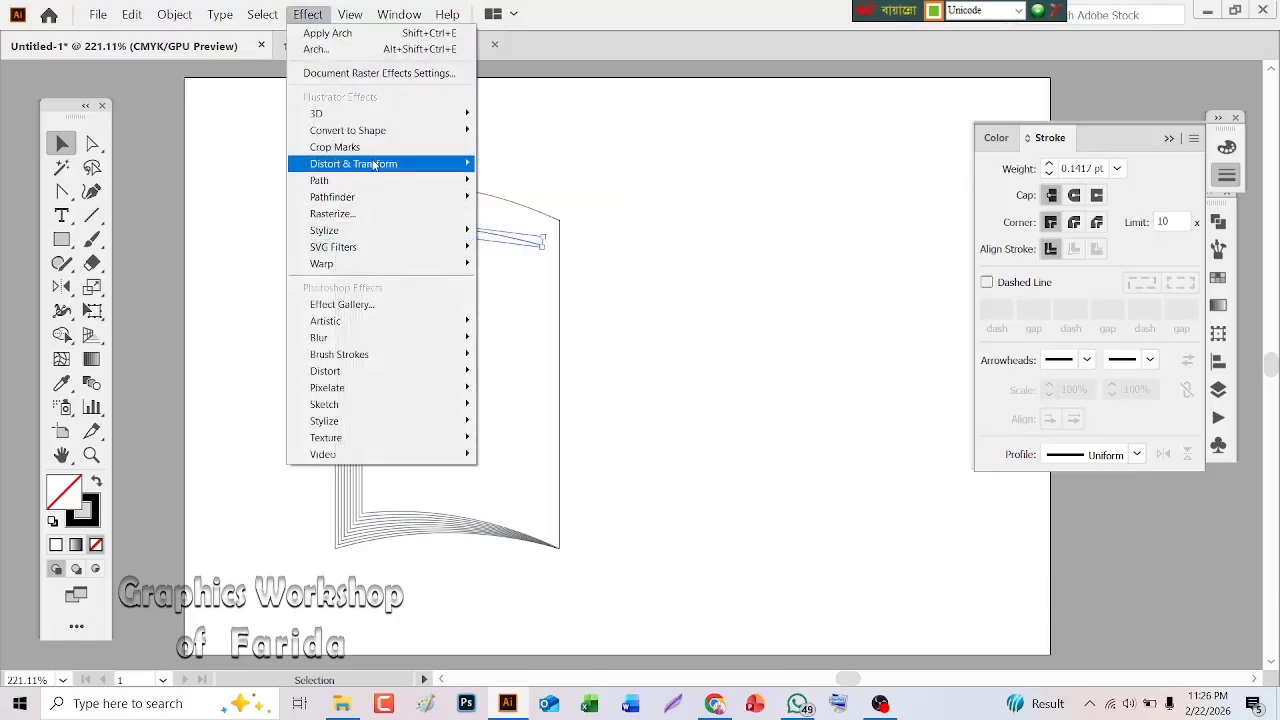
mouse_move(374, 166)
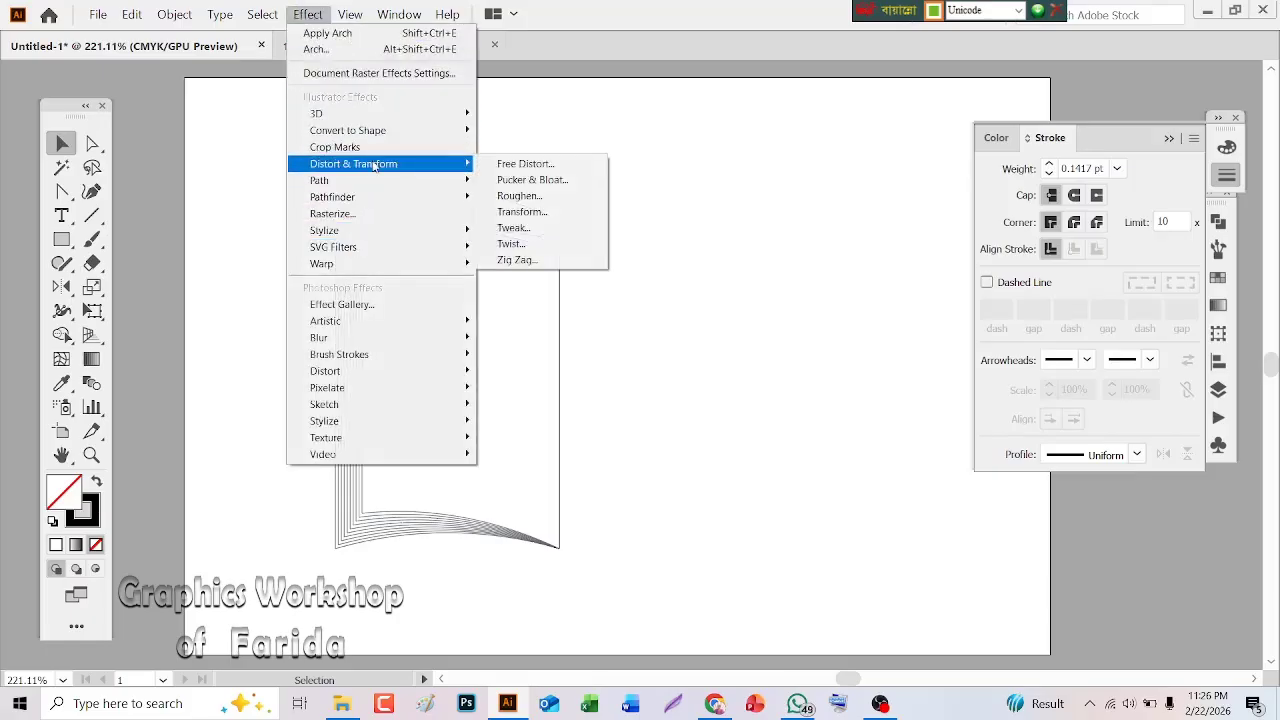
left_click(517, 260)
left_click_drag(1061, 109, 972, 105)
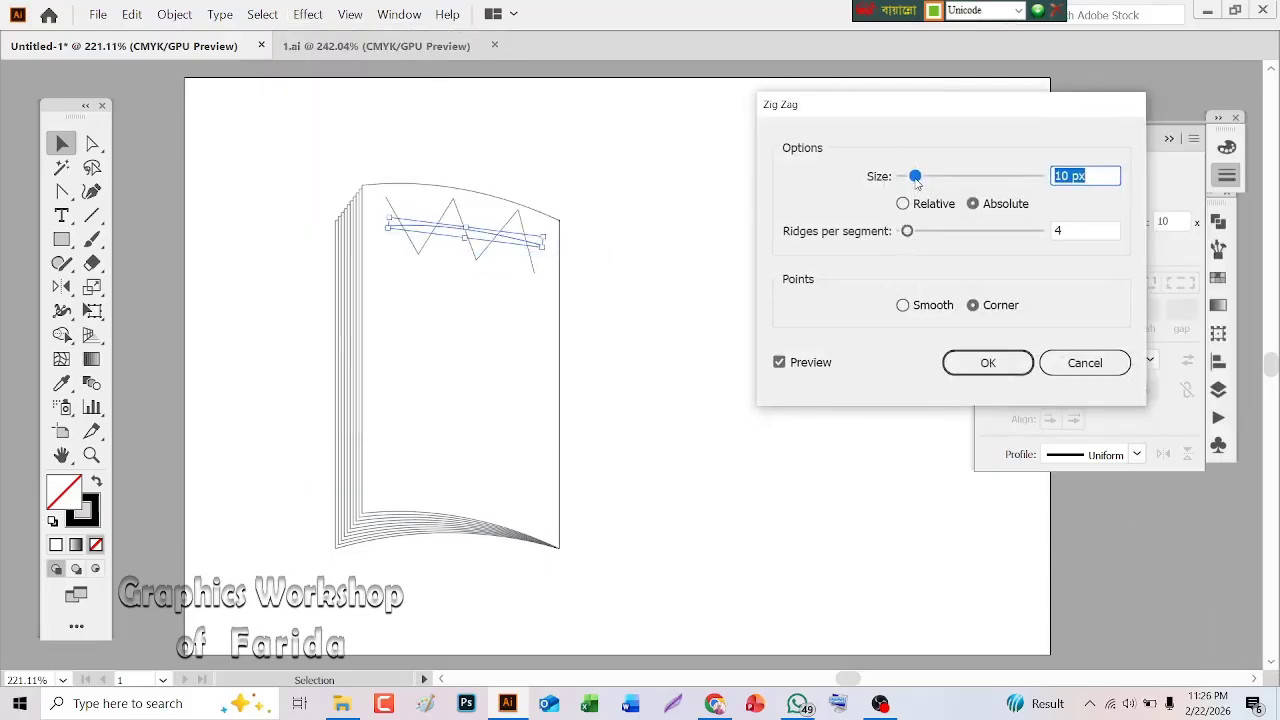
left_click_drag(915, 179, 905, 182)
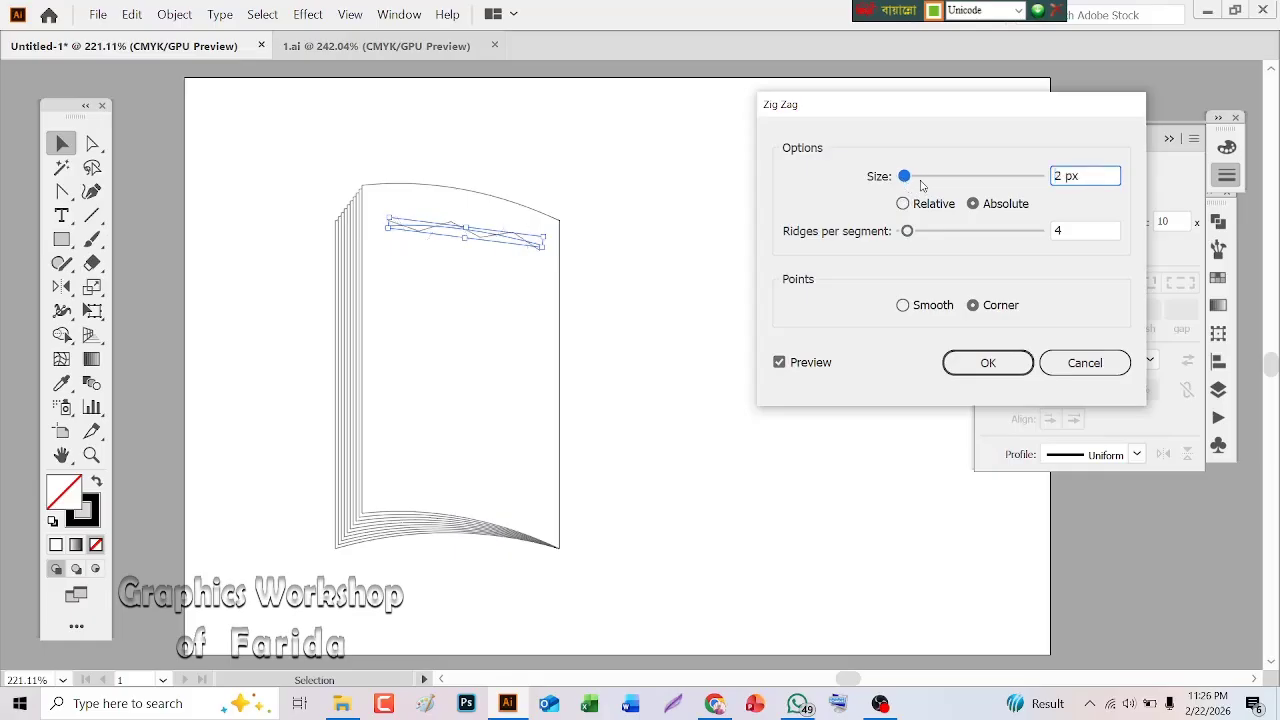
double_click(1058, 175)
type(".2")
left_click_drag(912, 238, 962, 238)
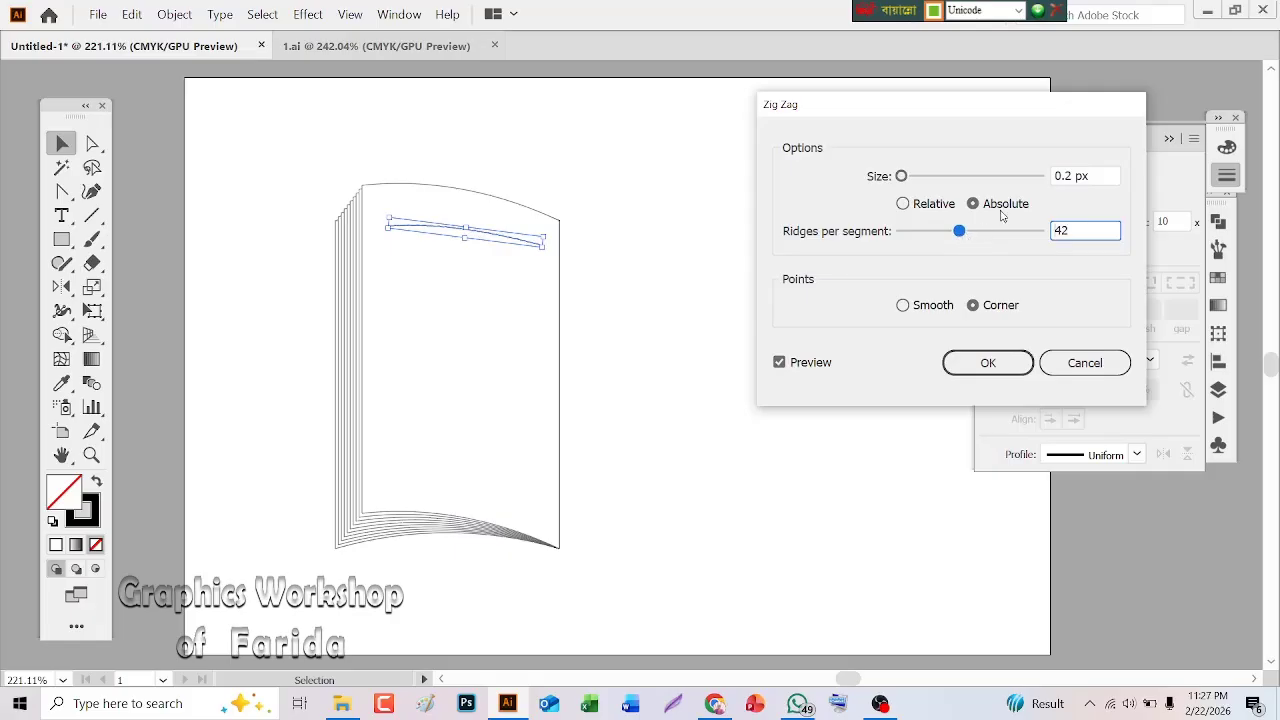
Refine the line's Zig Zag effect to a size of 0.3 px and 49 ridges per segment
left_click(1064, 175)
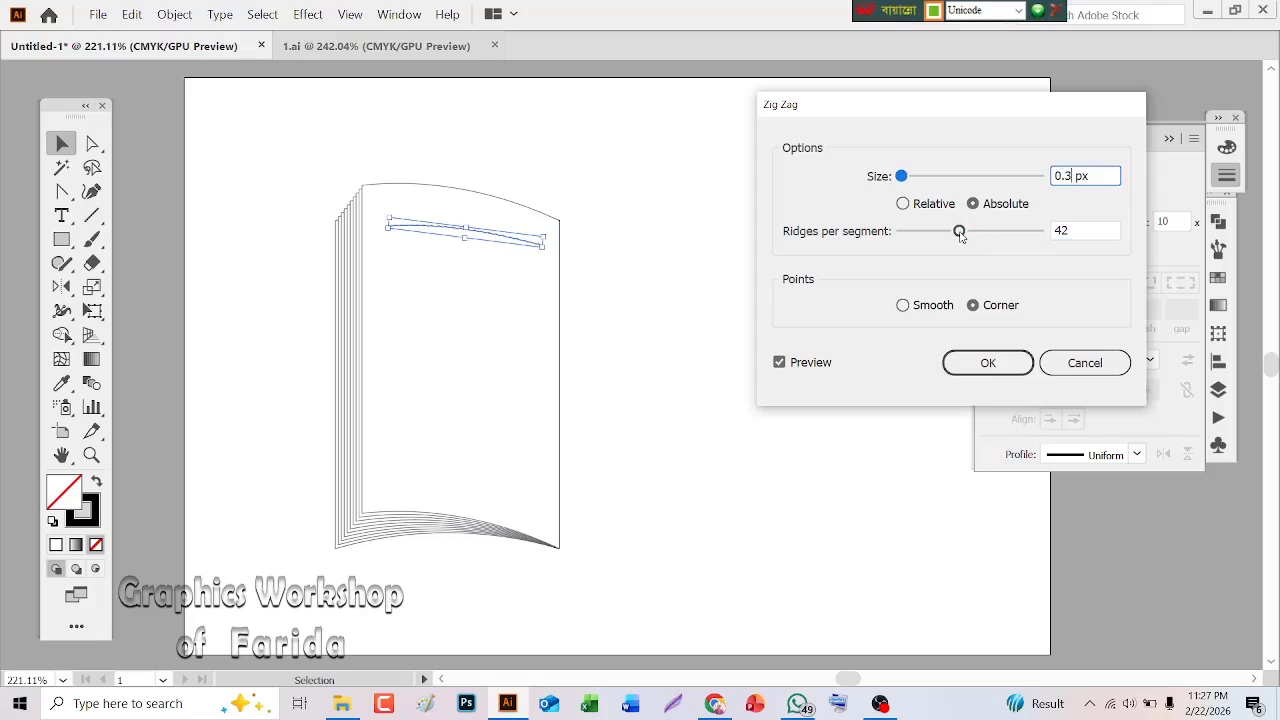
left_click_drag(960, 231, 970, 234)
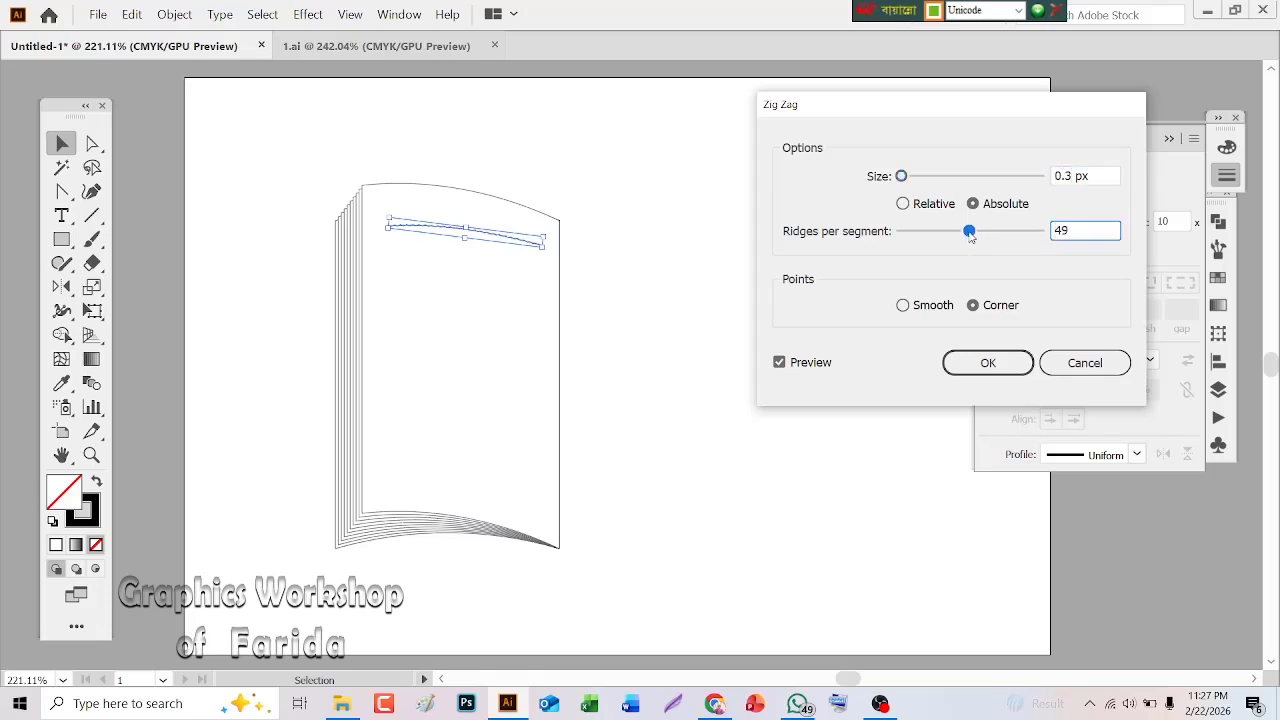
left_click(975, 366)
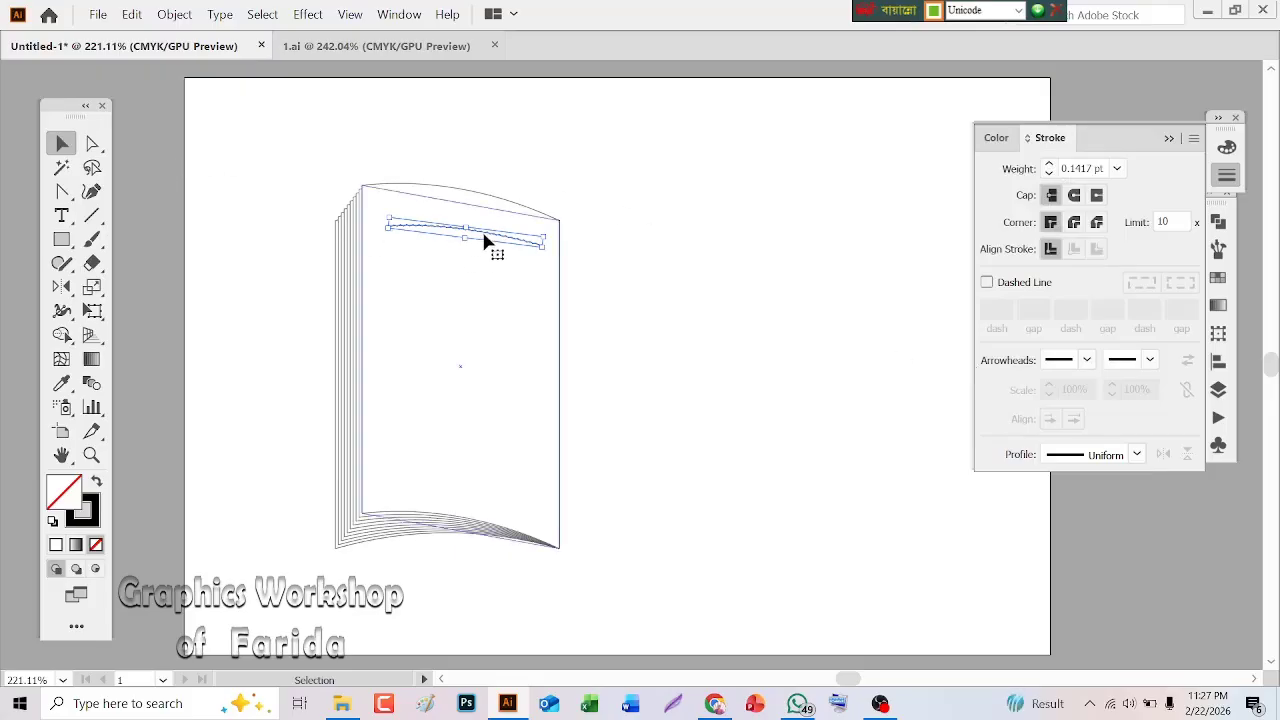
Duplicate the wavy line straight down near the page's bottom edge and blend the two lines with 20 specified steps
left_click_drag(484, 241, 462, 488)
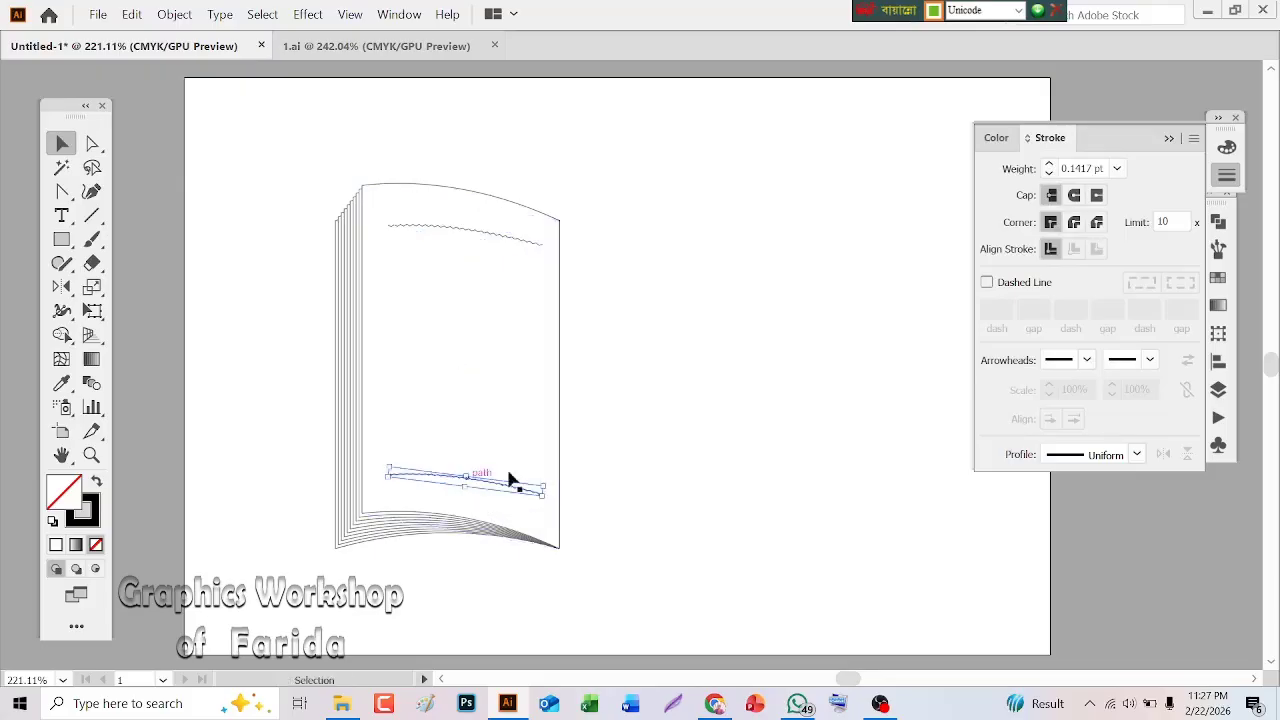
left_click(716, 578)
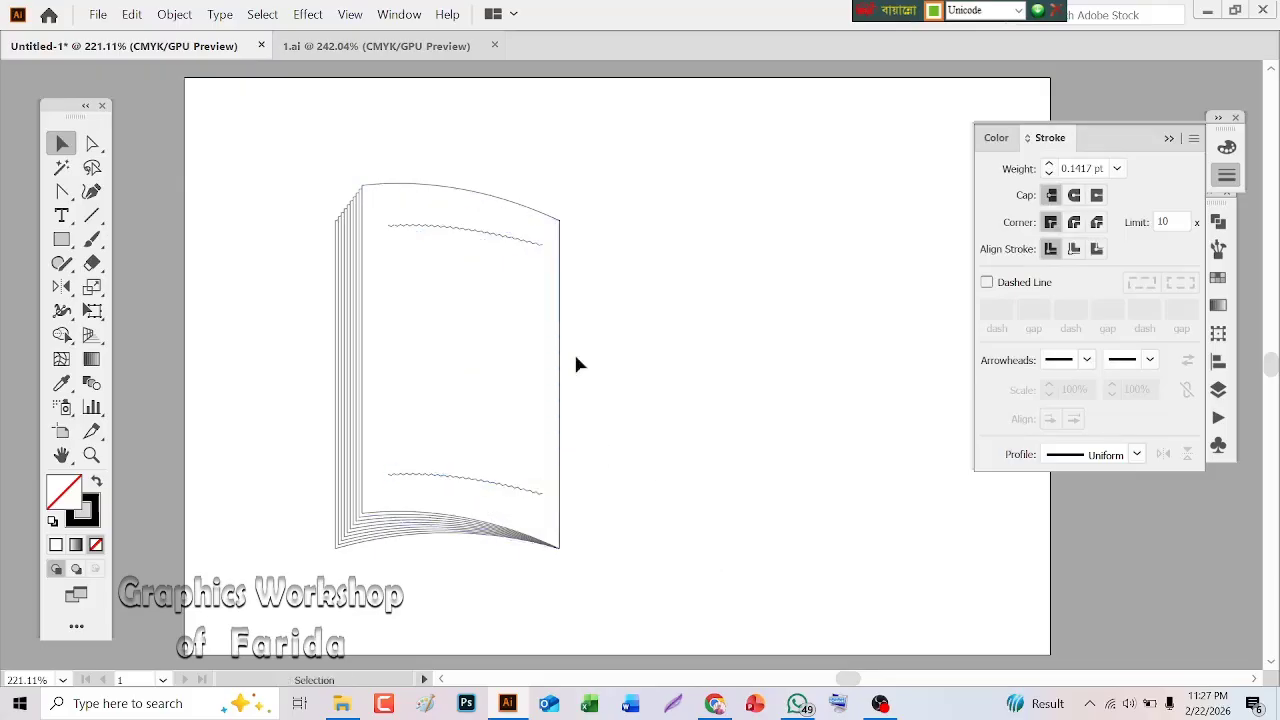
left_click(457, 237)
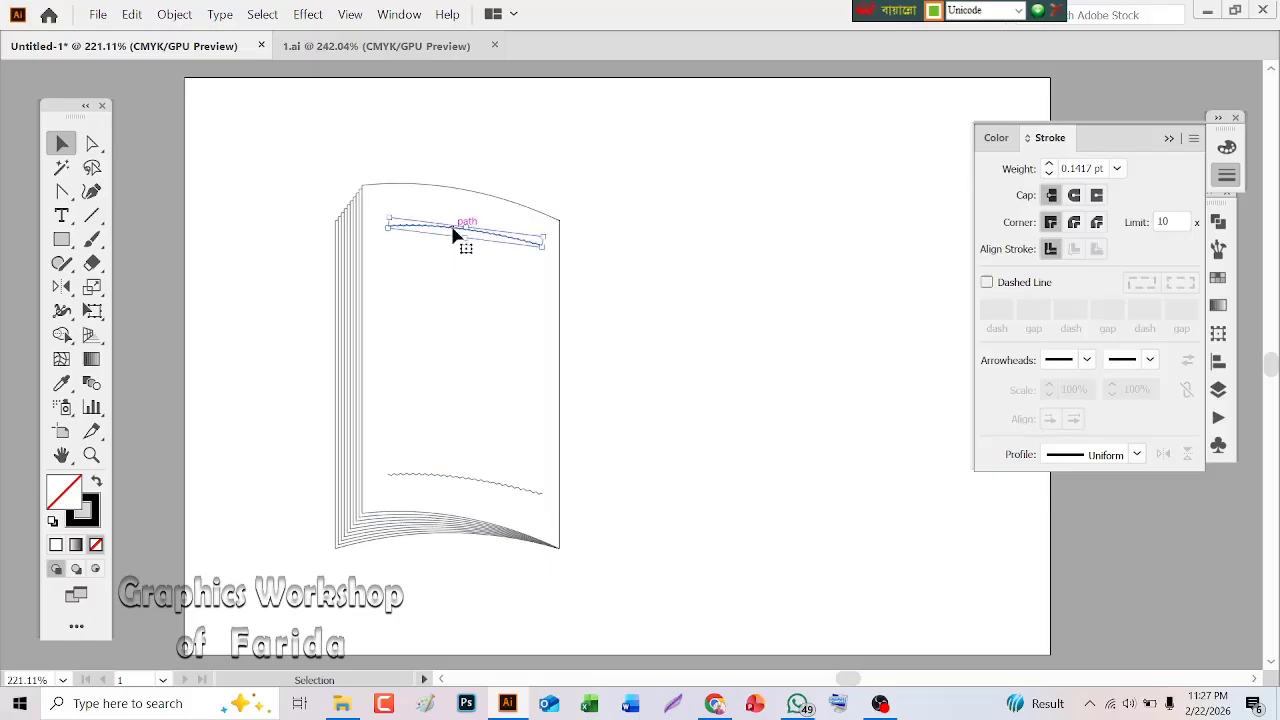
left_click(448, 477, "shift")
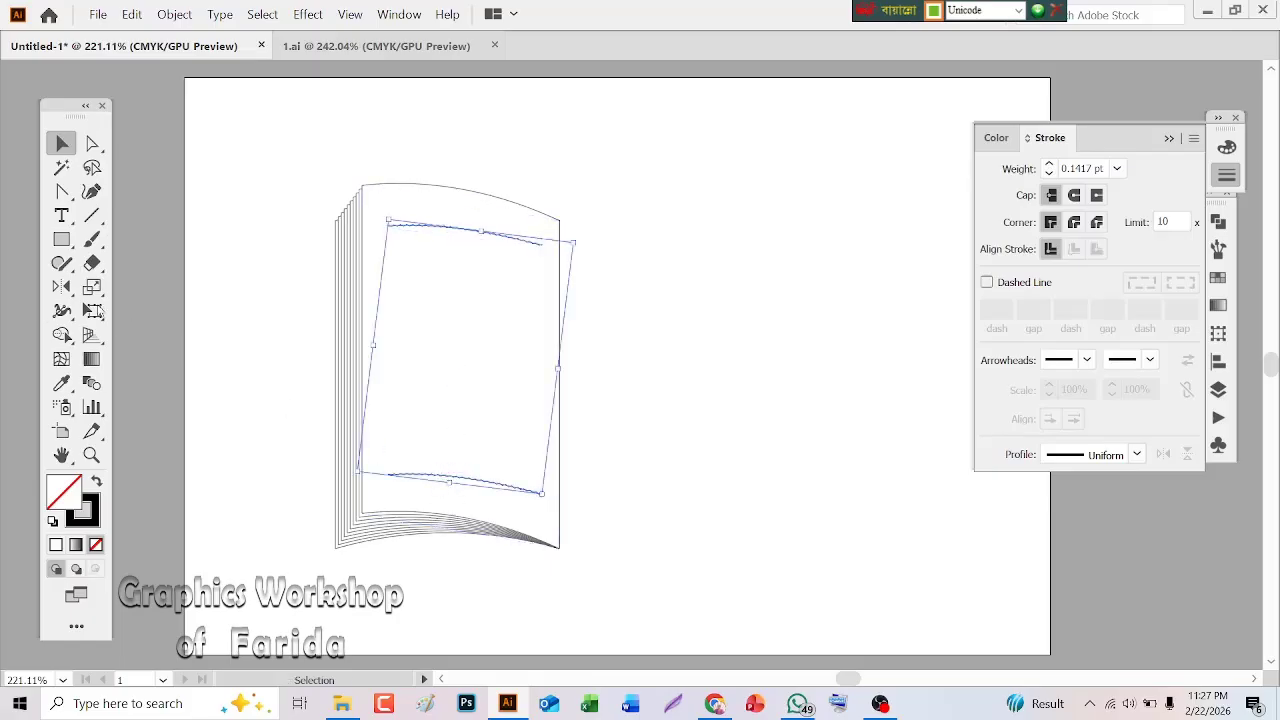
double_click(91, 386)
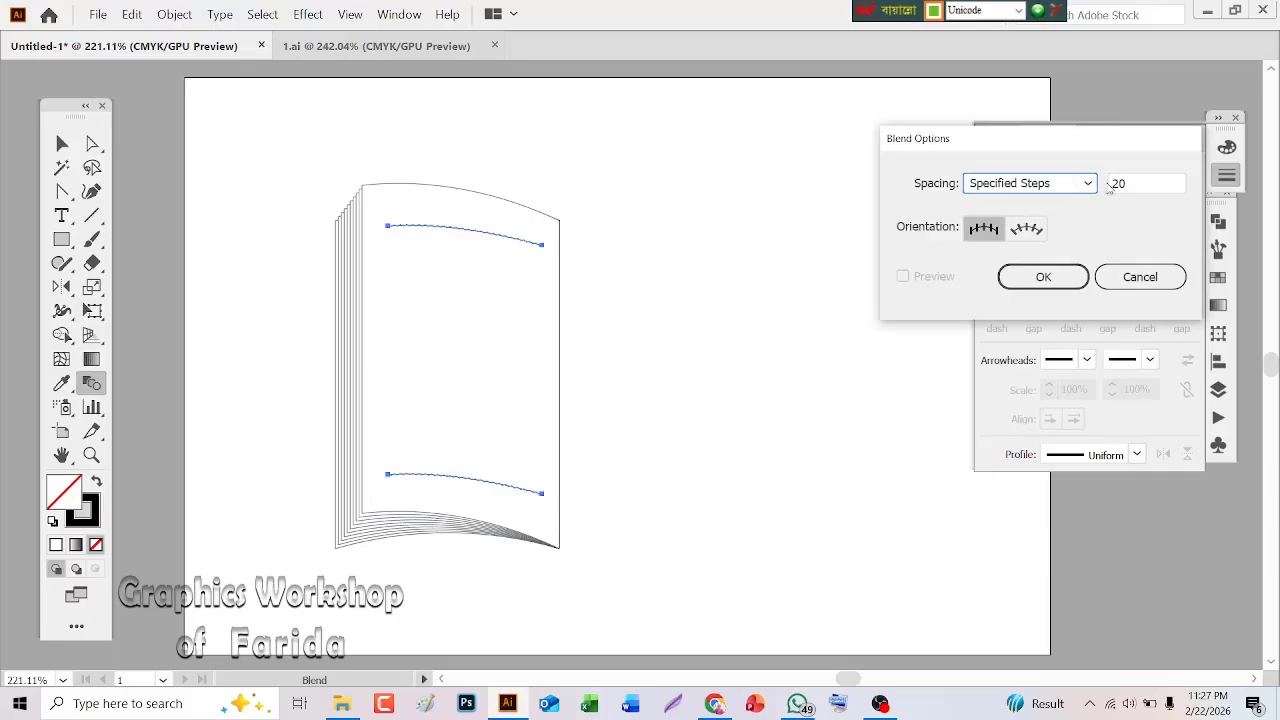
left_click(1052, 284)
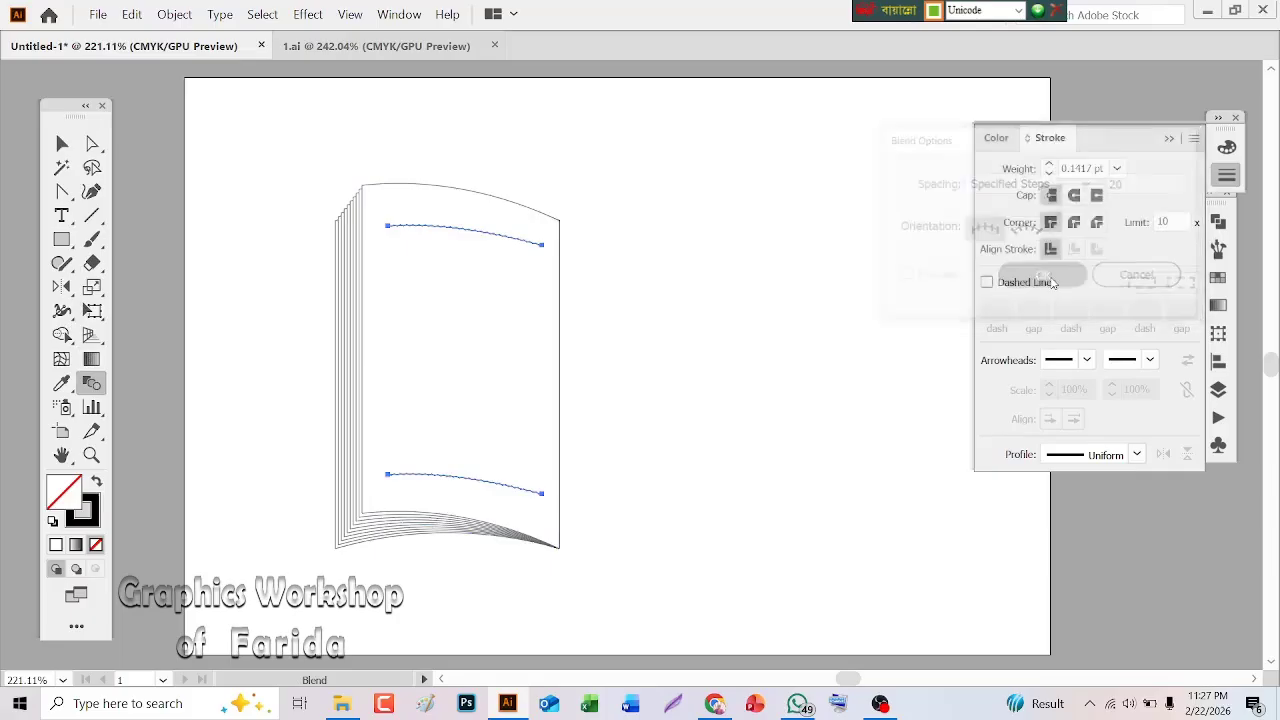
left_click(176, 16)
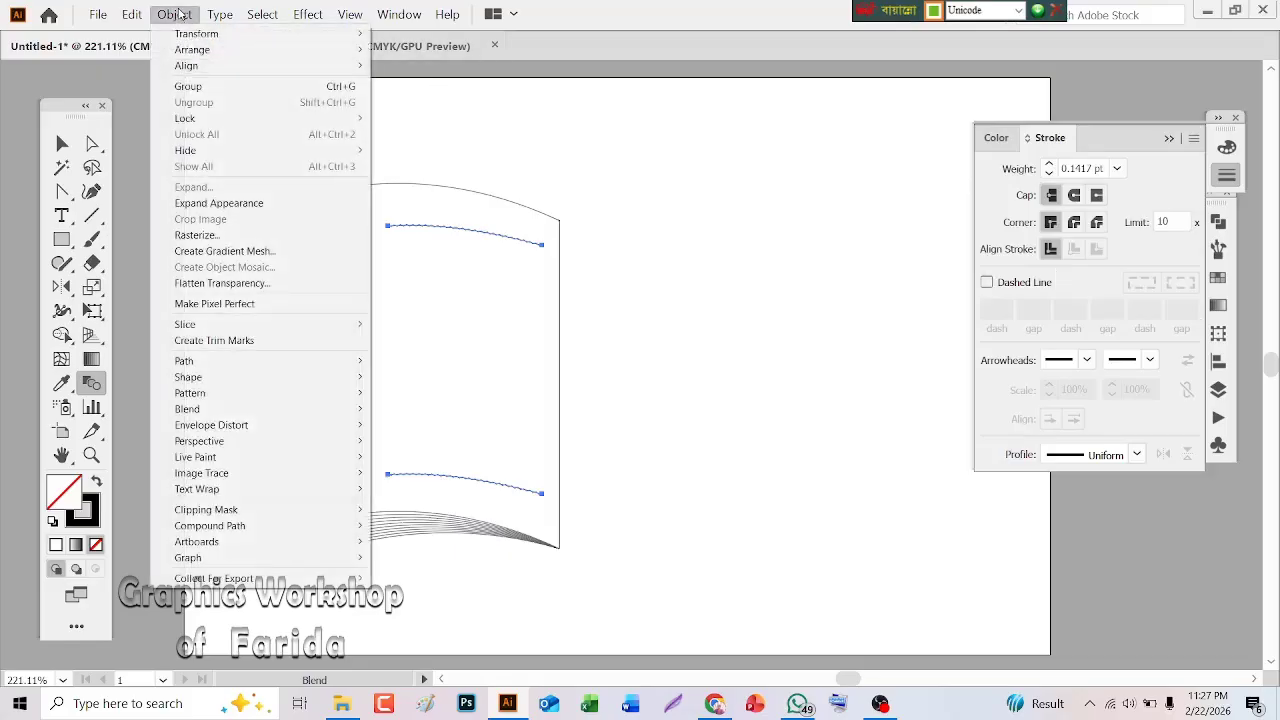
mouse_move(239, 413)
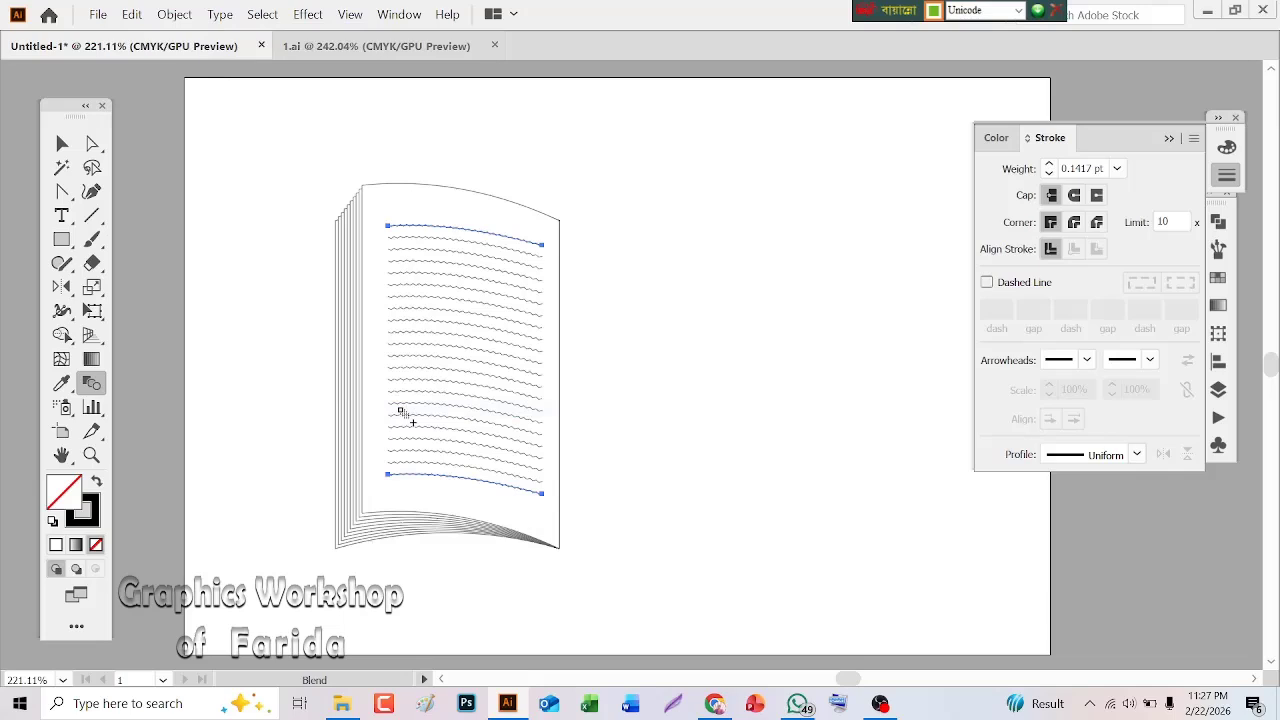
Turn on the blend options preview and set the text line blend to 30 specified steps
double_click(91, 386)
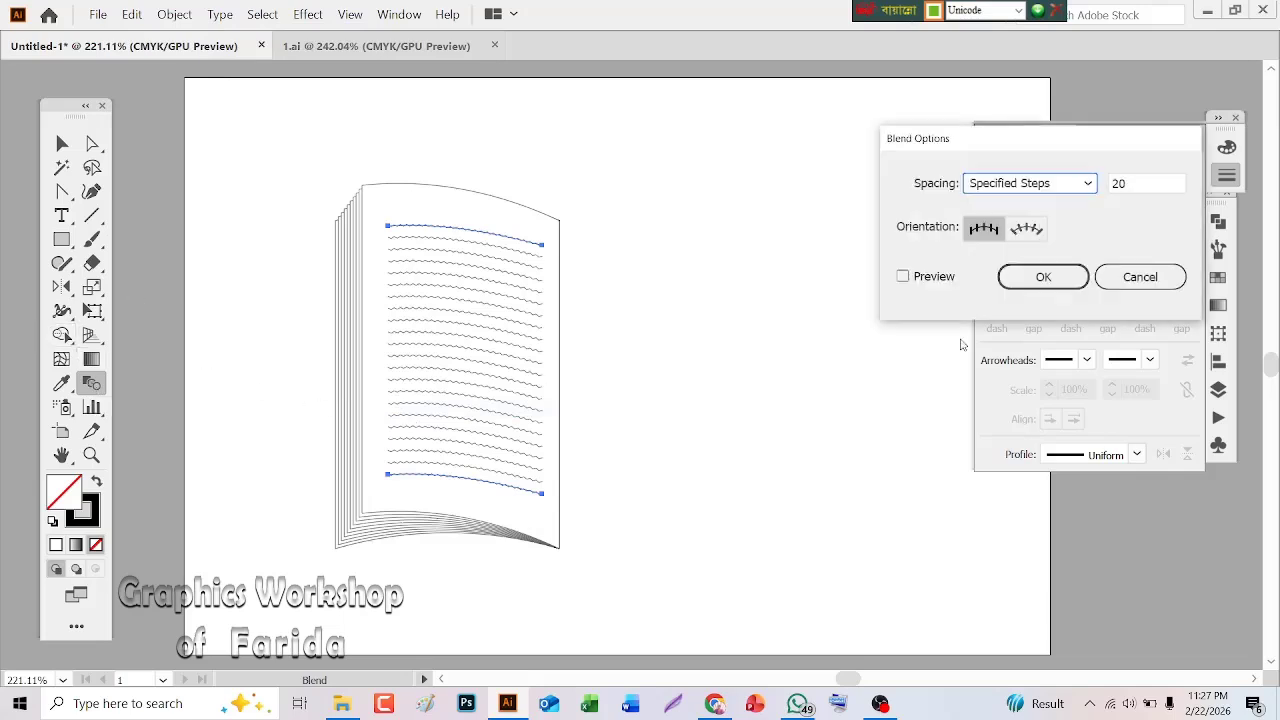
left_click(903, 276)
double_click(1128, 183)
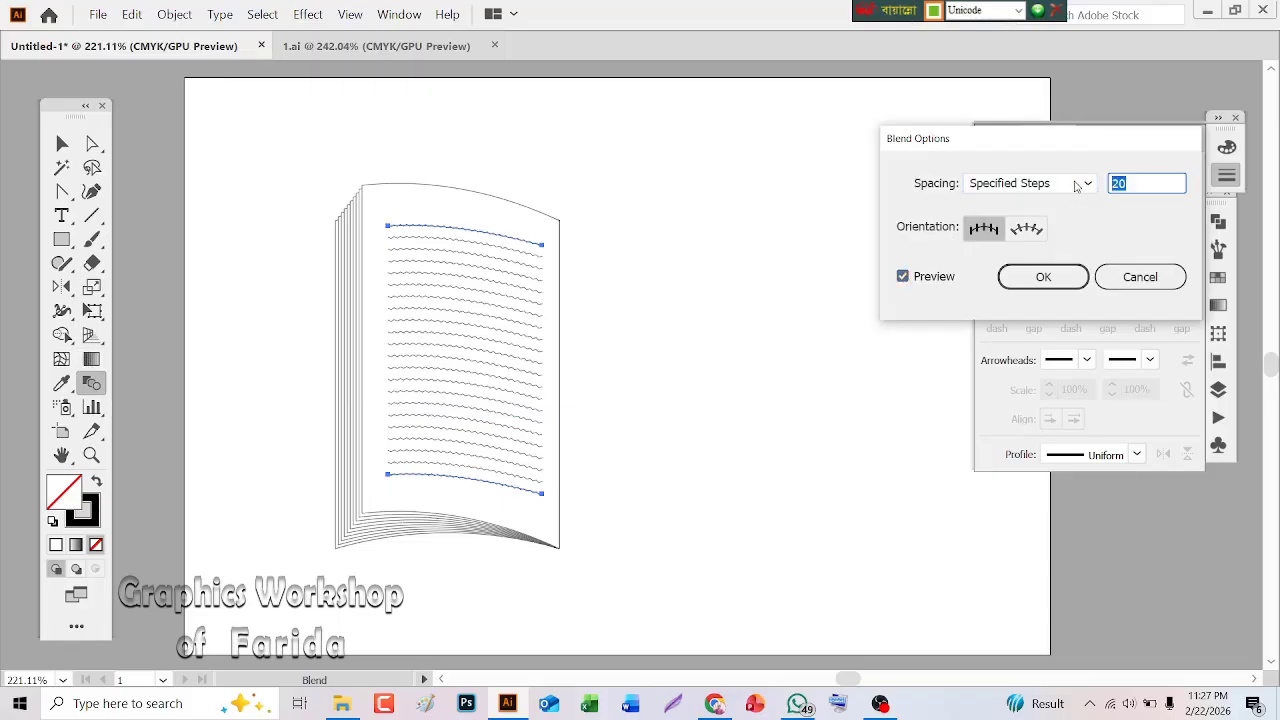
type("30")
left_click(1043, 276)
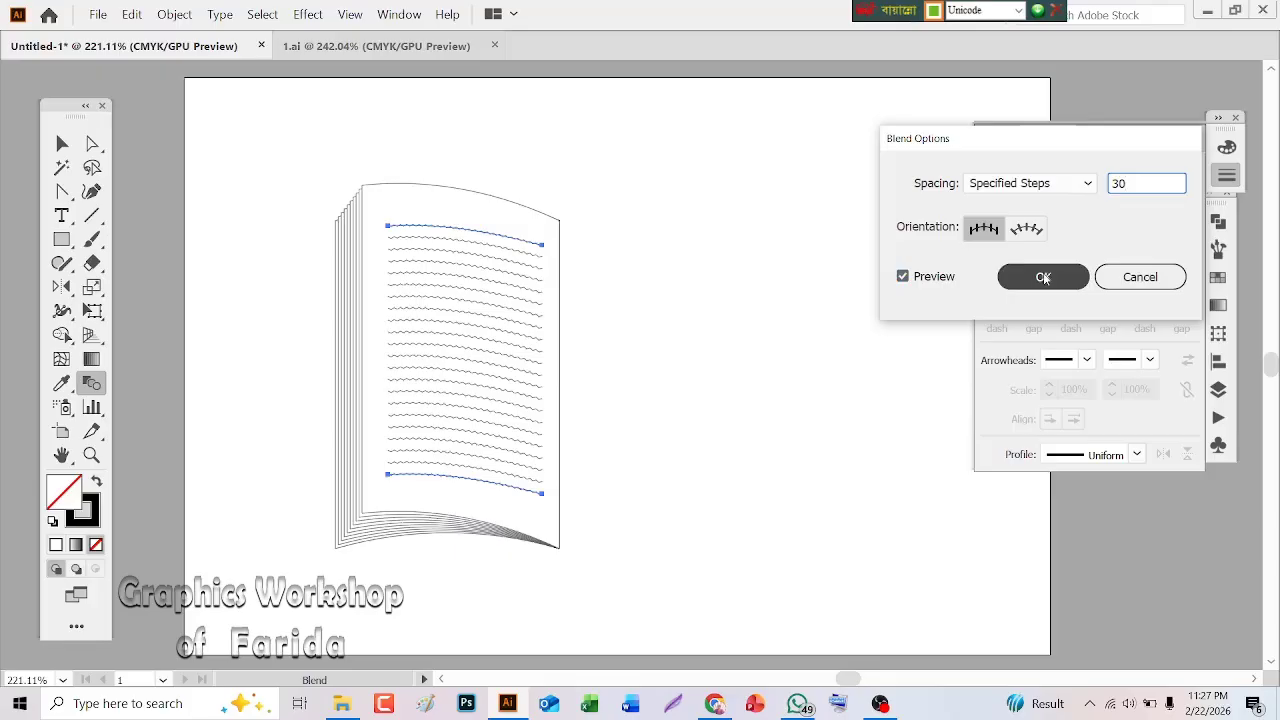
left_click(903, 276)
left_click(903, 276)
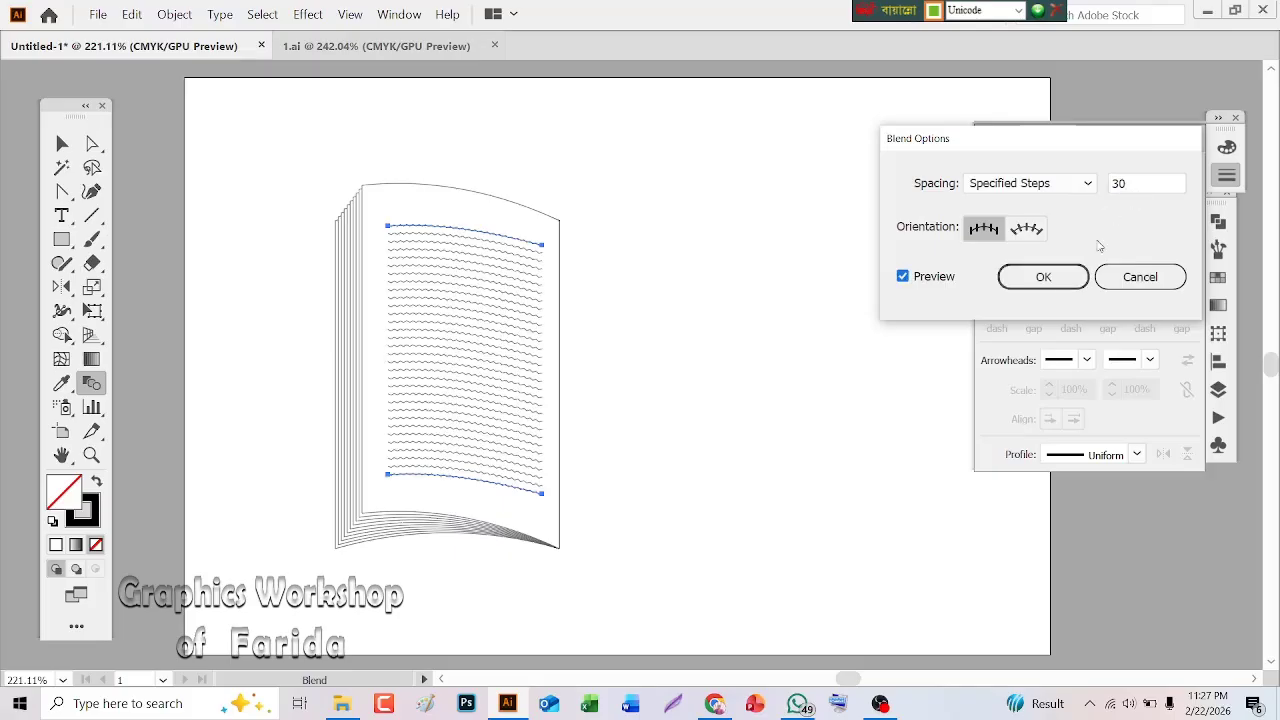
Reduce the text line blend to 26 specified steps and apply it
left_click(1129, 186)
key("Down")
key("Down")
key("Down")
key("Down")
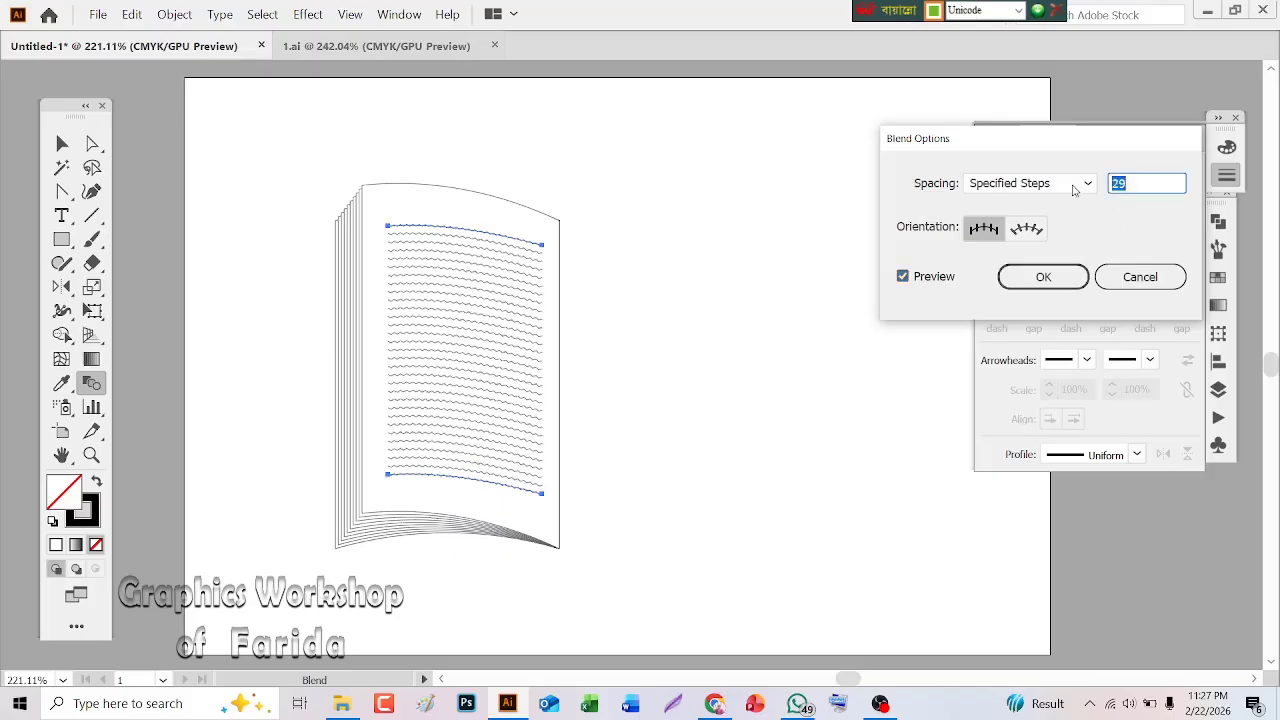
left_click(1043, 277)
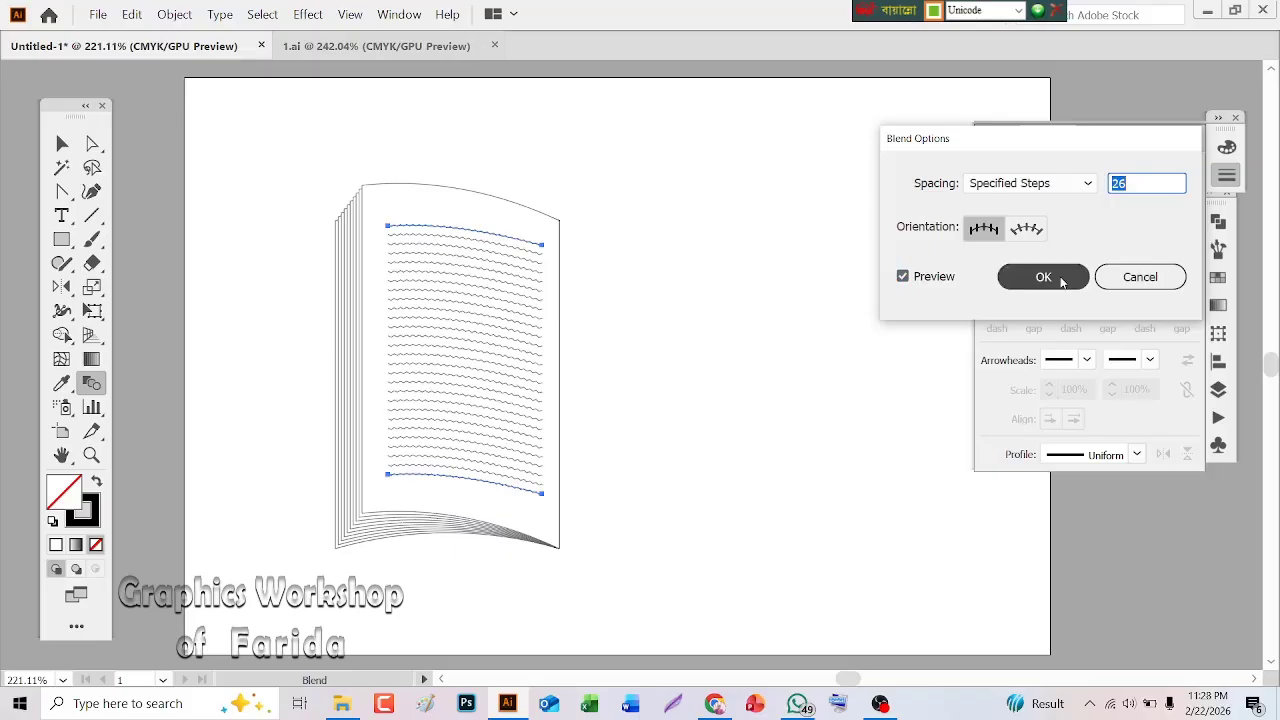
Raise the left end anchor of the topmost wavy line slightly with the Direct Selection tool
left_click(93, 145)
left_click(329, 171)
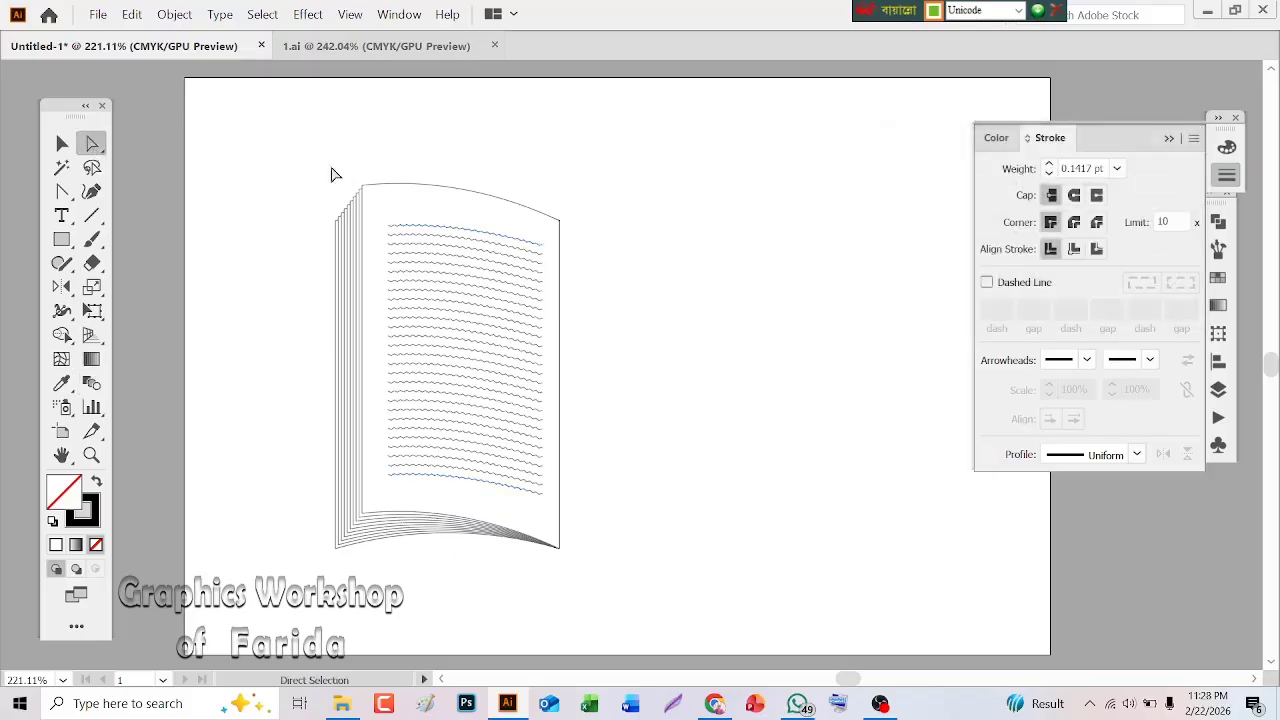
left_click(388, 232)
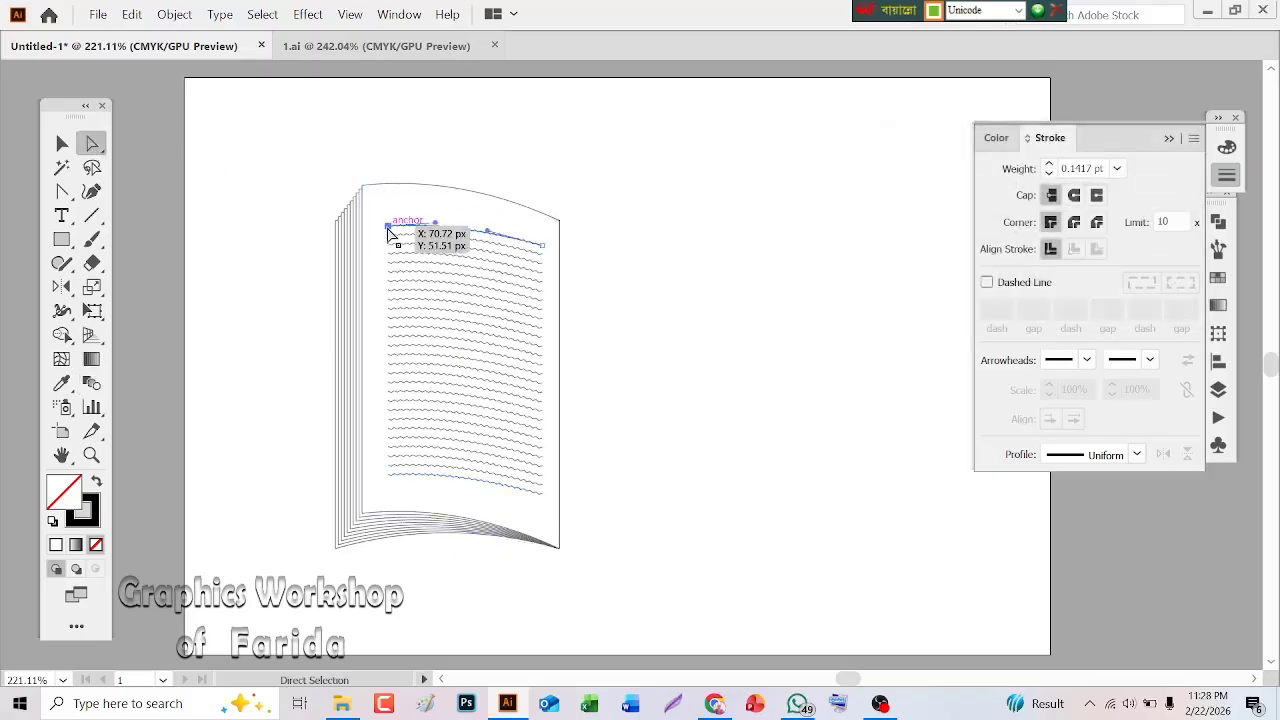
left_click_drag(392, 231, 390, 227)
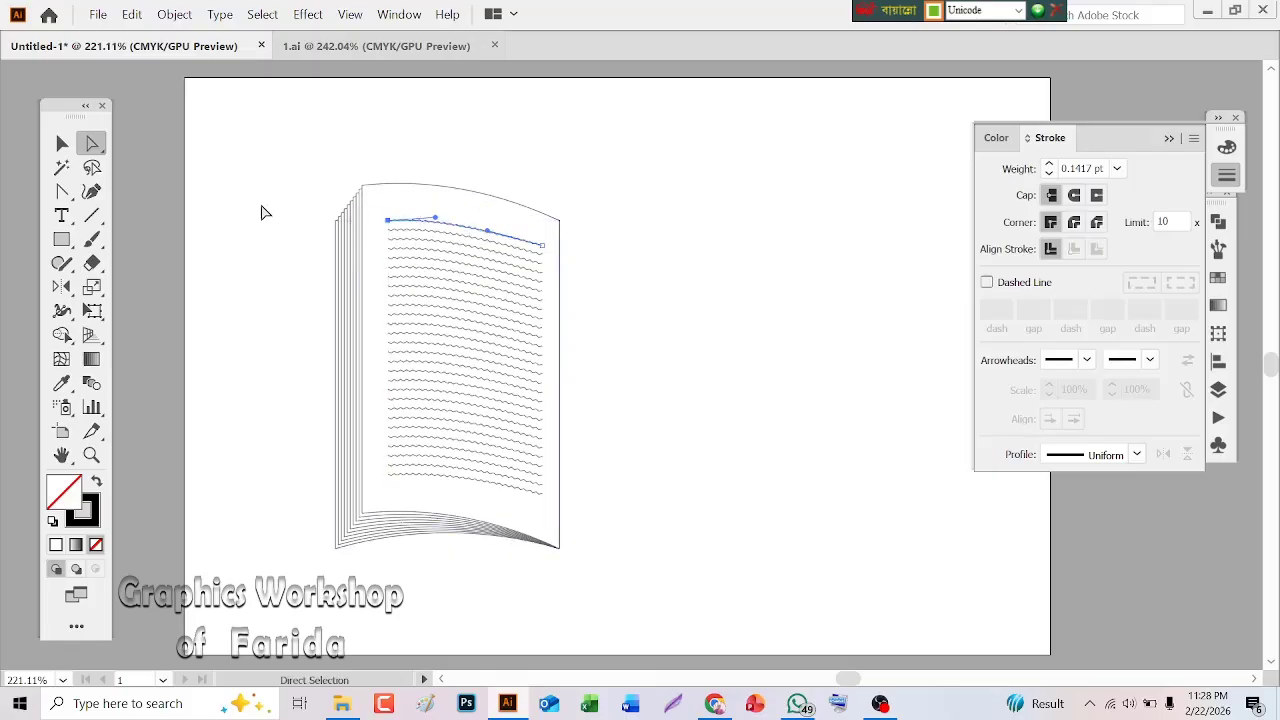
left_click(266, 212)
Reflect a copy of the whole page stack and text lines across a vertical axis through the page's lower-right corner
left_click(62, 143)
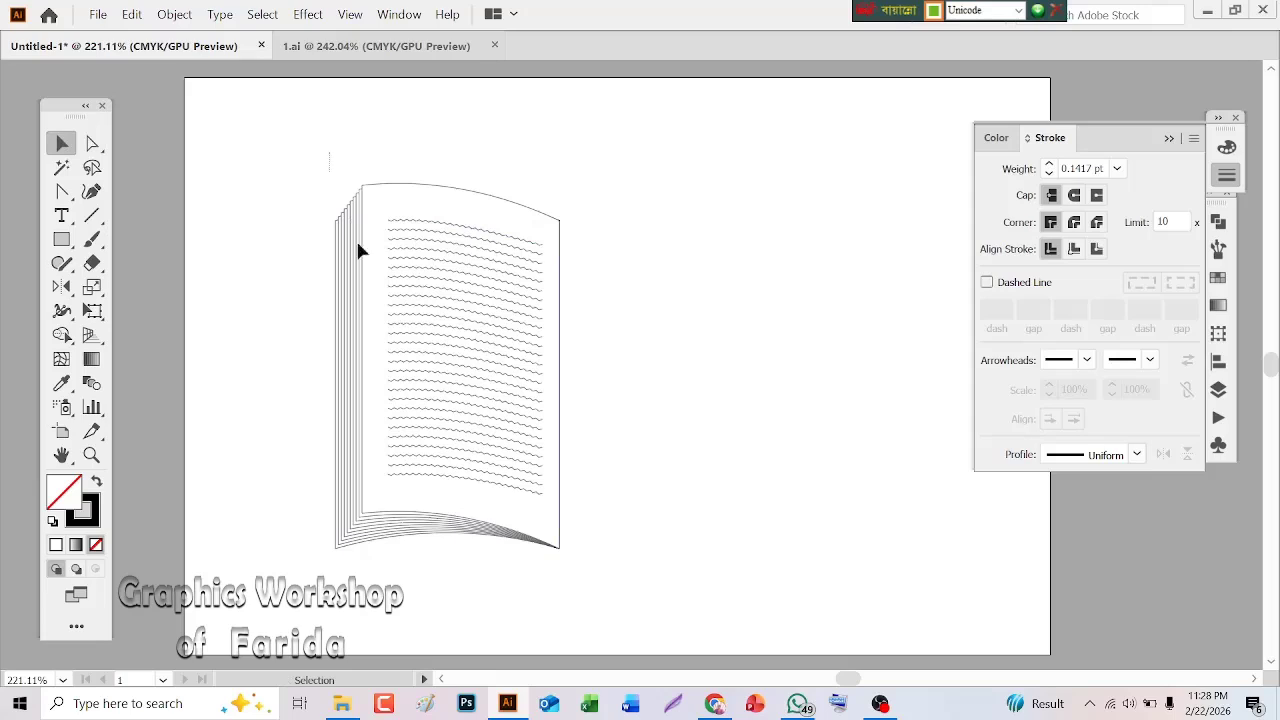
left_click_drag(360, 250, 500, 493)
left_click_drag(293, 136, 490, 478)
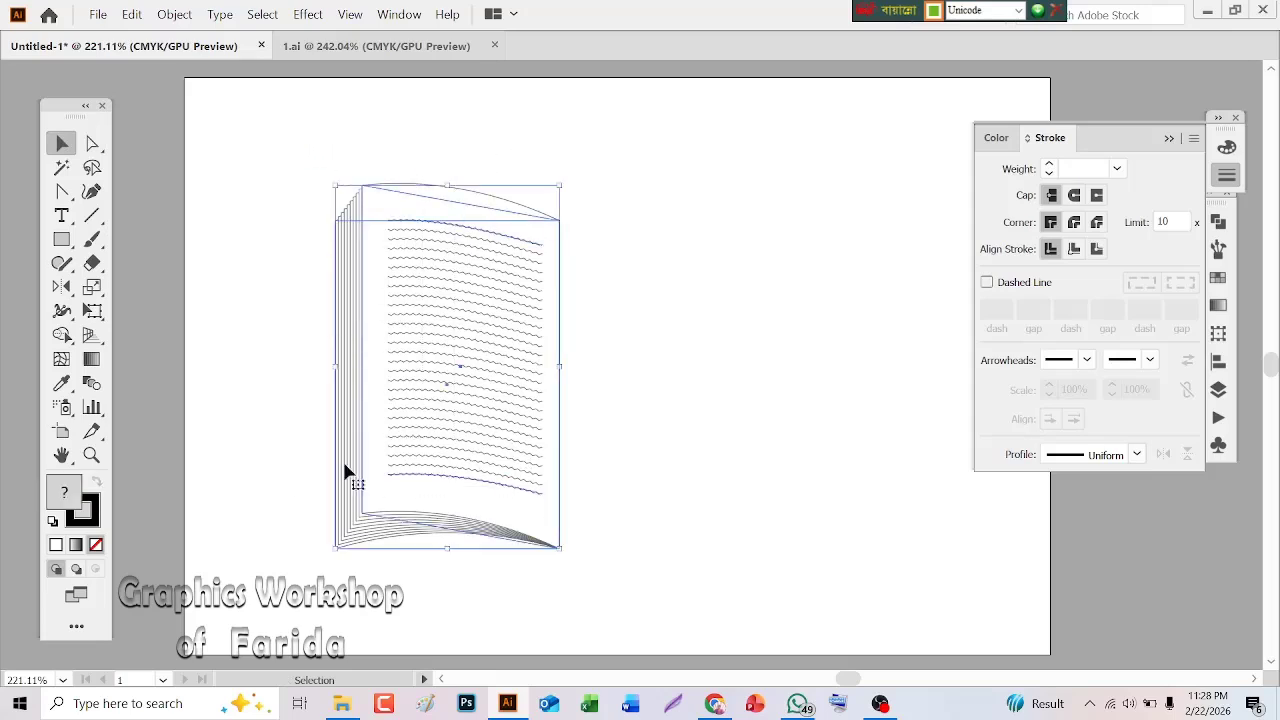
left_click(66, 292)
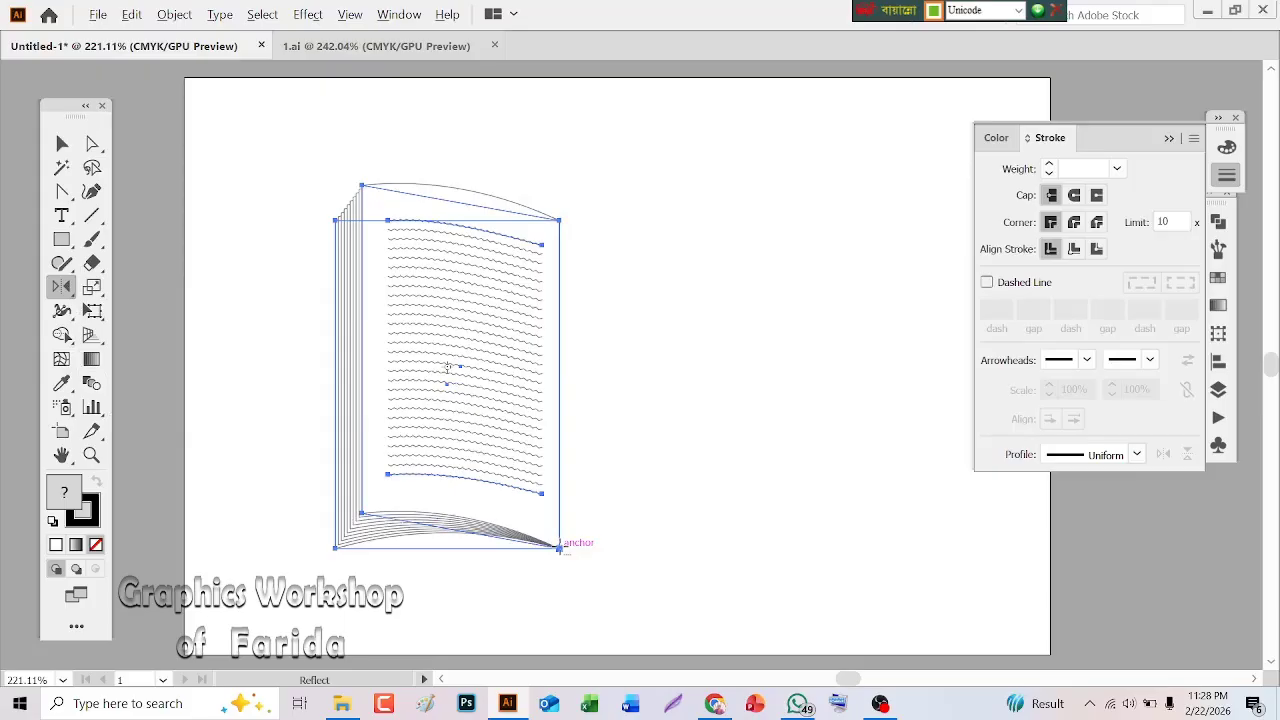
left_click(559, 548, "alt")
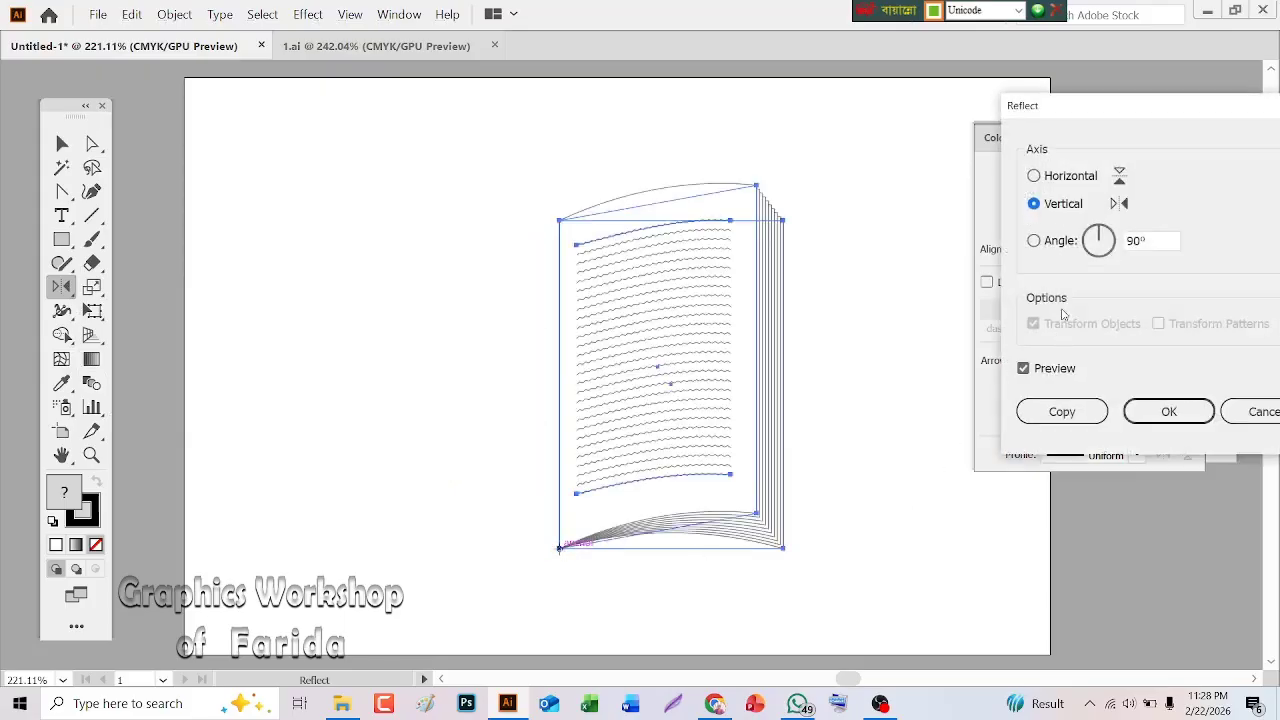
left_click(1055, 408)
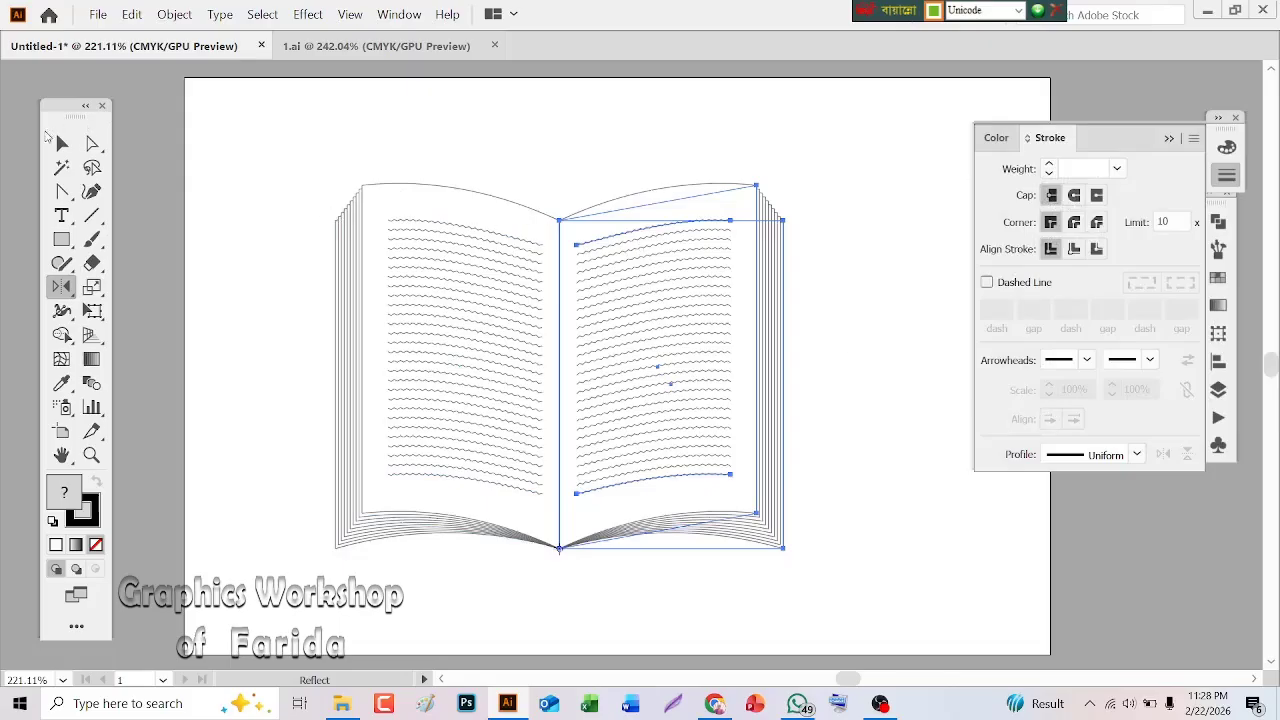
left_click(62, 143)
left_click(145, 158)
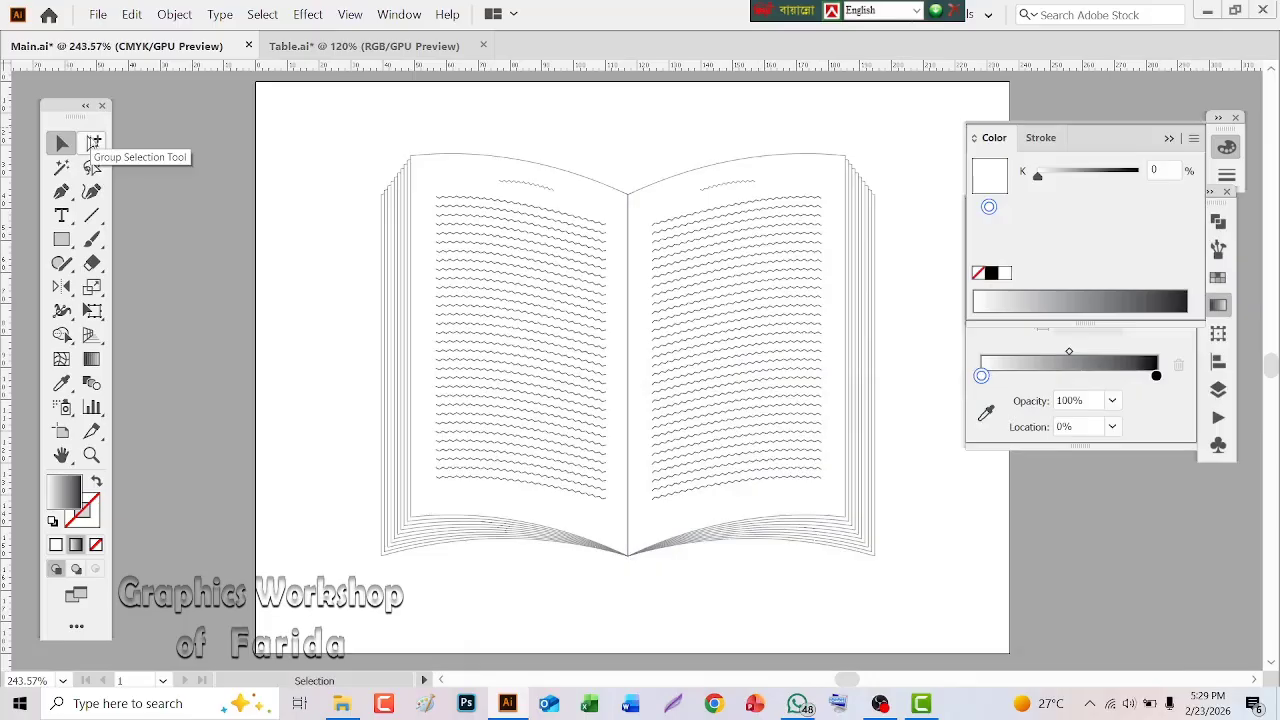
Duplicate the outermost page shape of the book's left half and place the pasted copy over that half
left_click(93, 143)
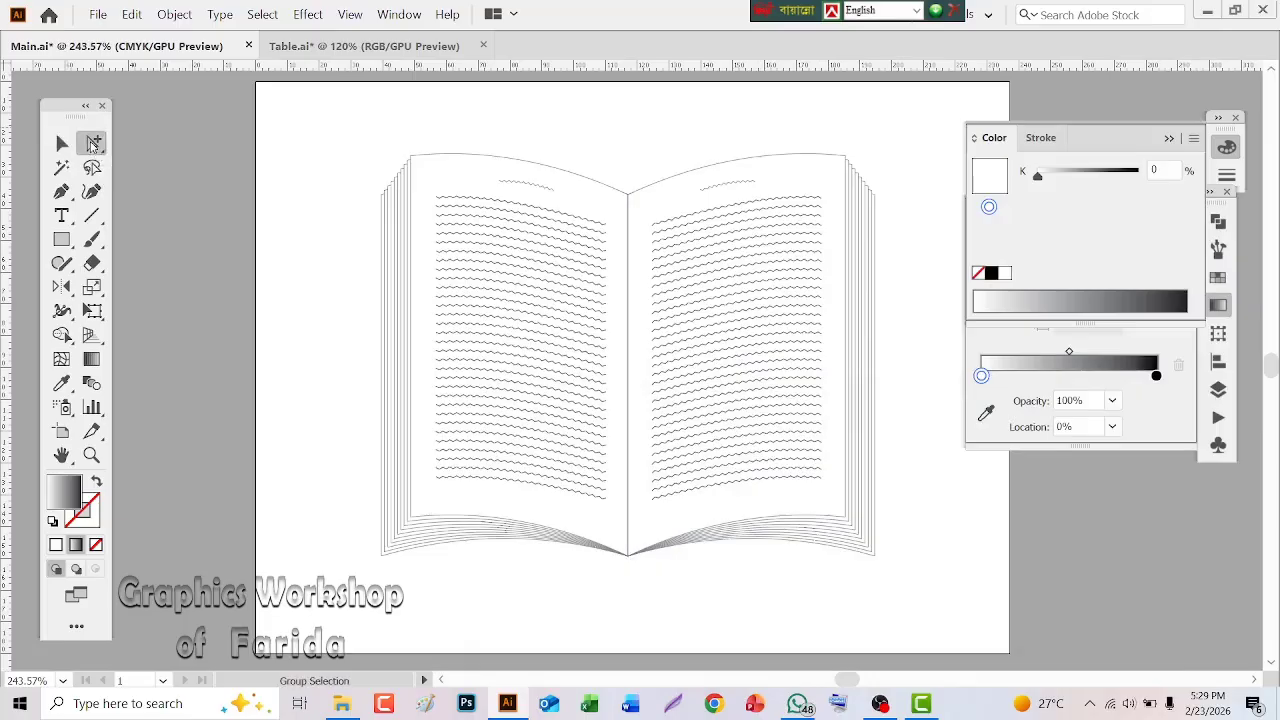
left_click(387, 561)
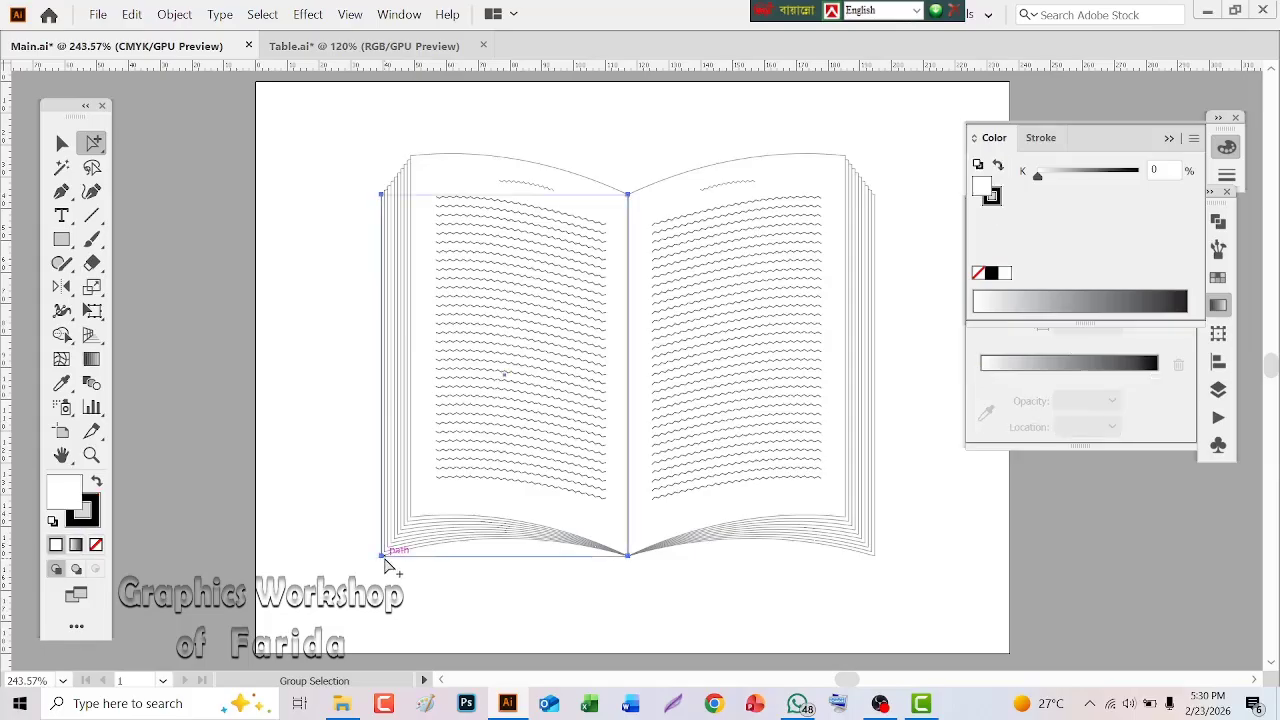
left_click(131, 14)
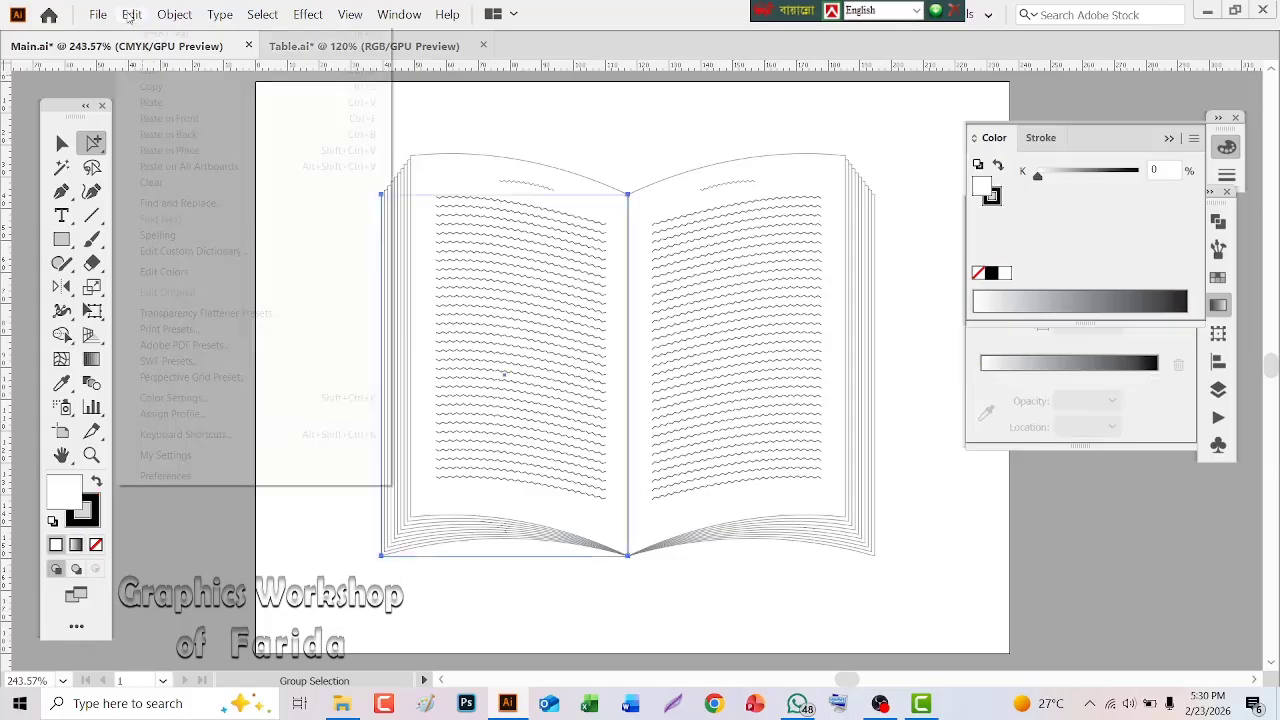
left_click(150, 87)
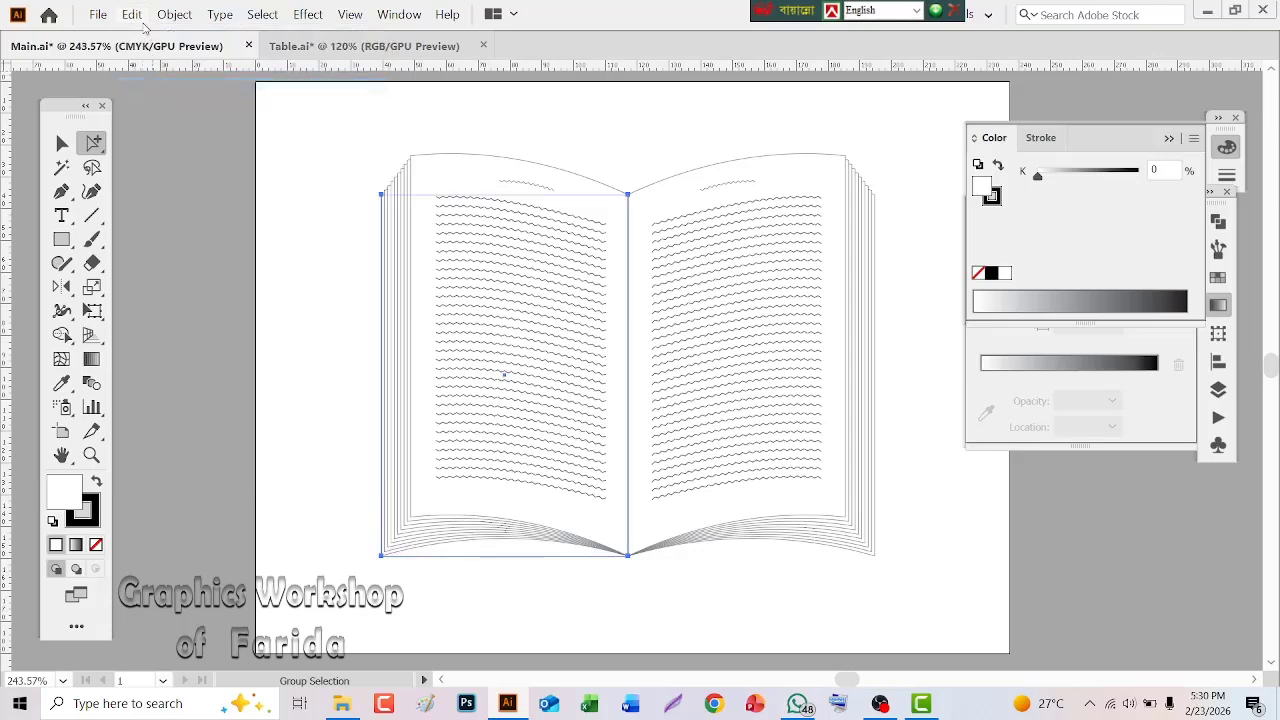
left_click(137, 18)
left_click(150, 102)
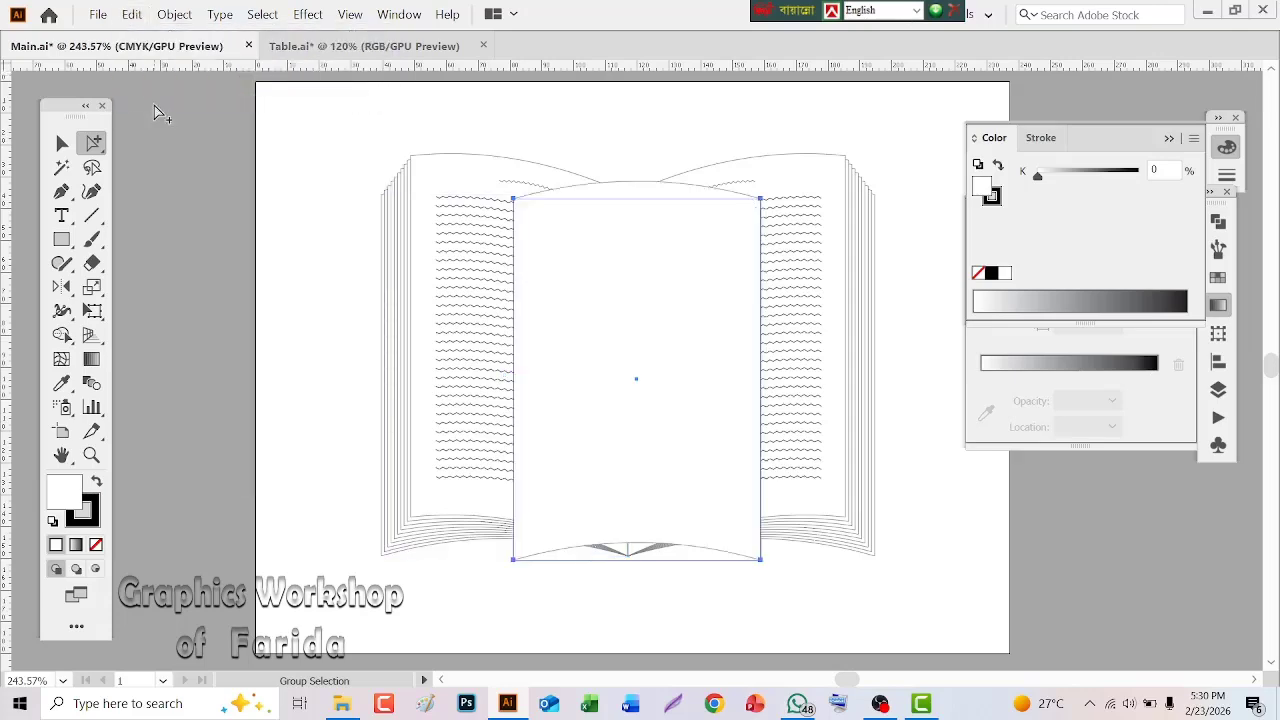
left_click_drag(600, 314, 476, 316)
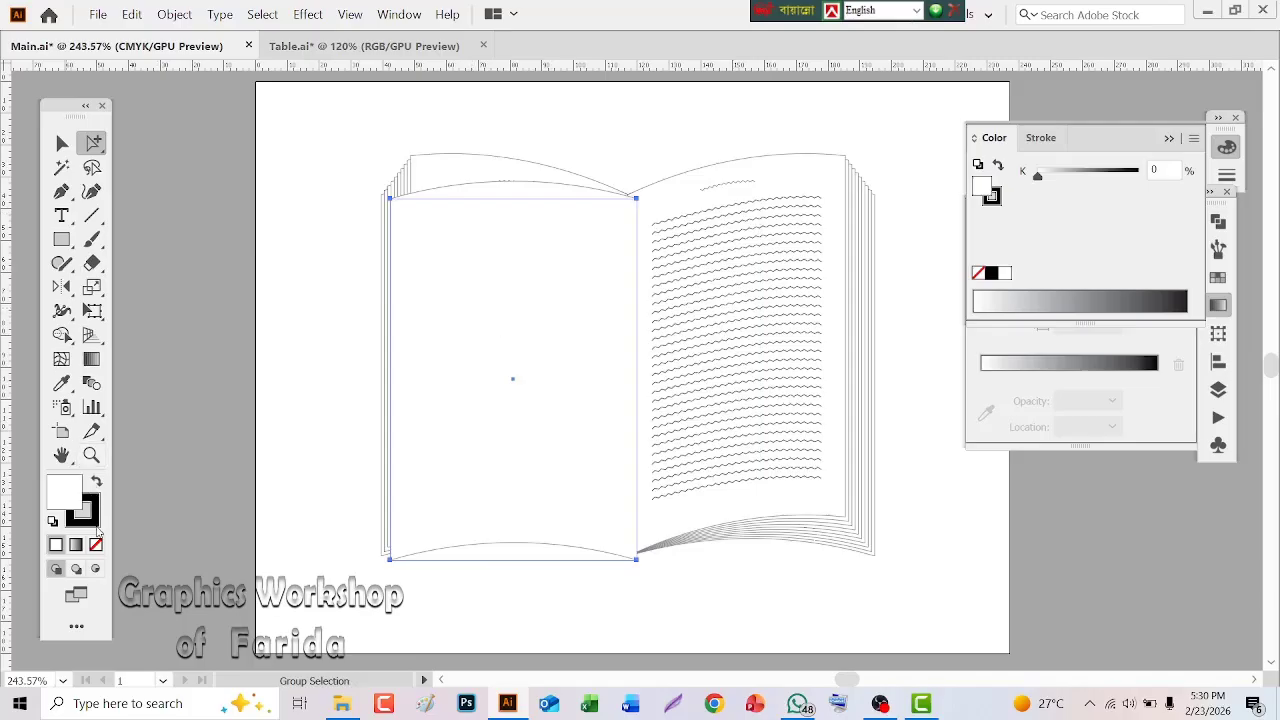
Fill the pasted page with a white-to-black gradient running diagonally from its lower-left to upper-right corner, and remove its stroke
left_click(76, 544)
left_click(87, 521)
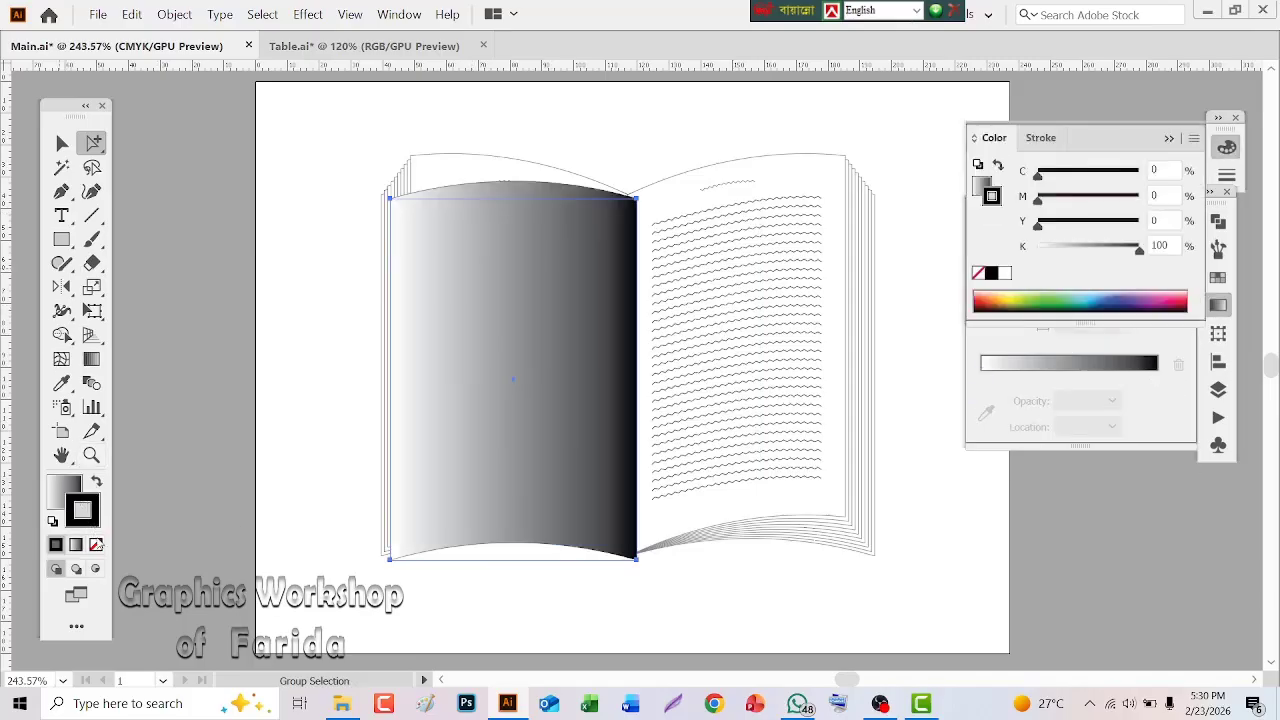
left_click(96, 543)
left_click(62, 484)
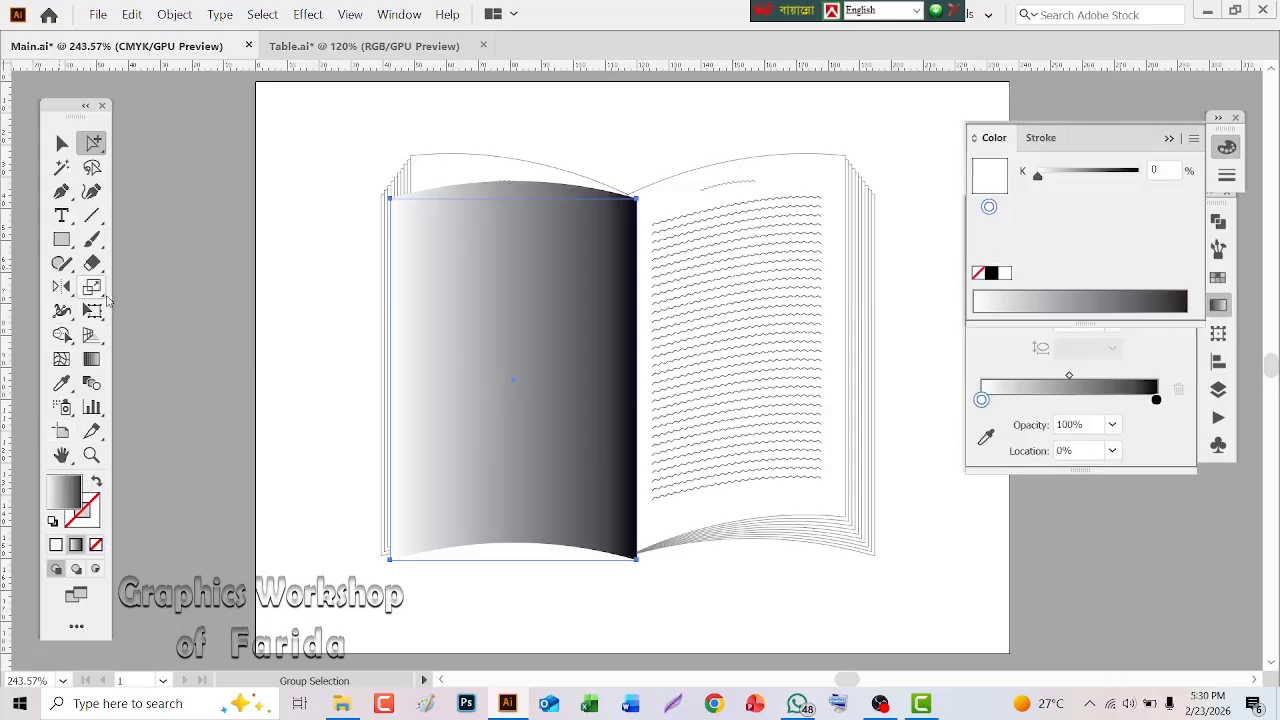
left_click(91, 359)
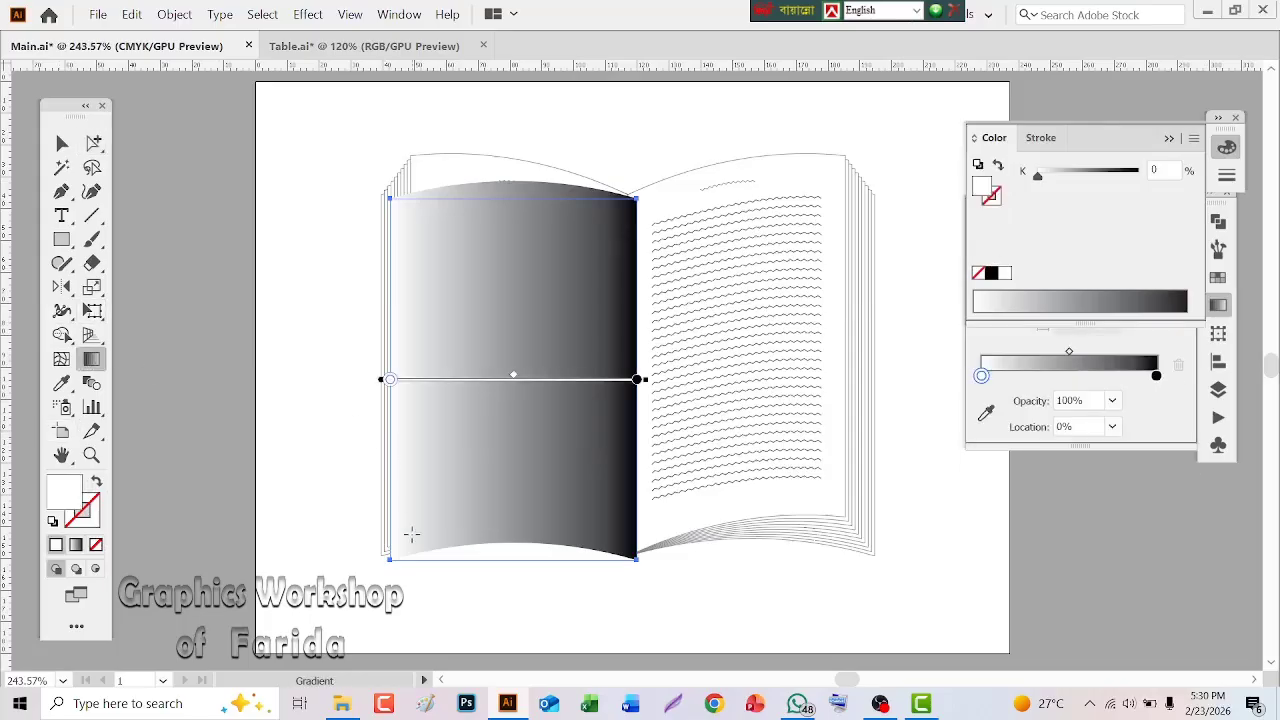
left_click_drag(411, 535, 582, 228)
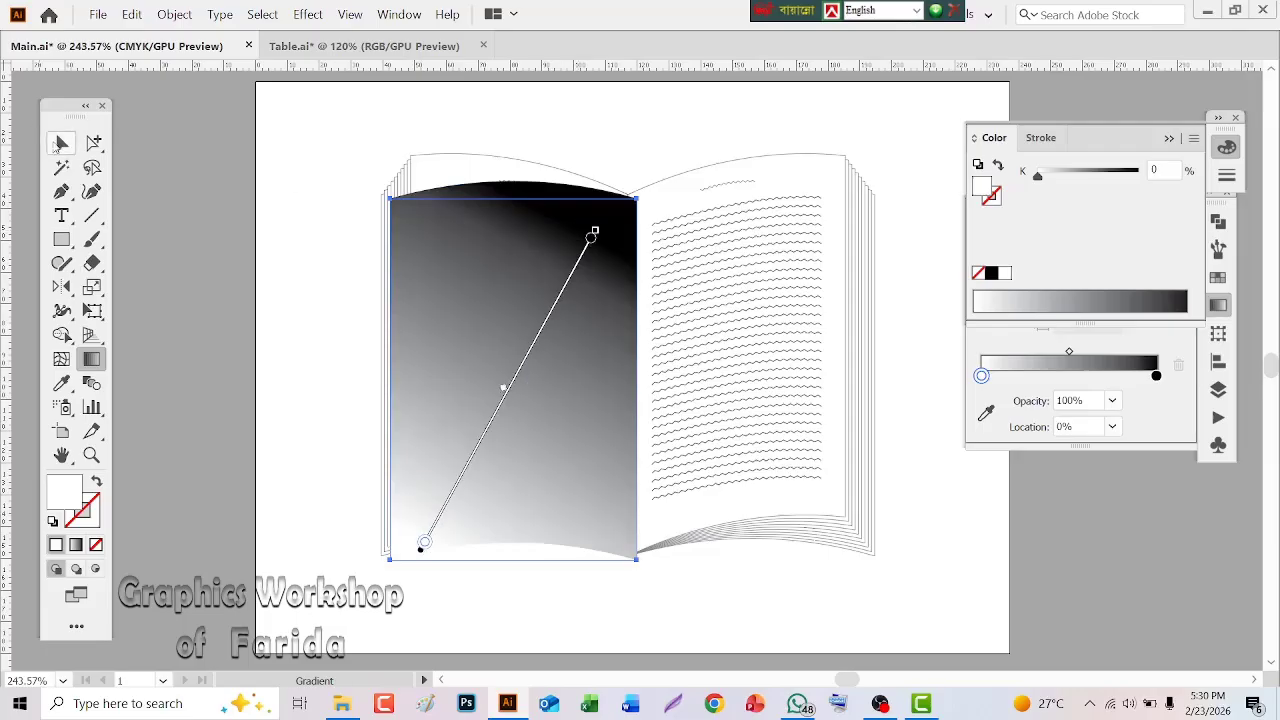
Free-distort the gradient page by pulling its lower-left corner slightly downward
key("e")
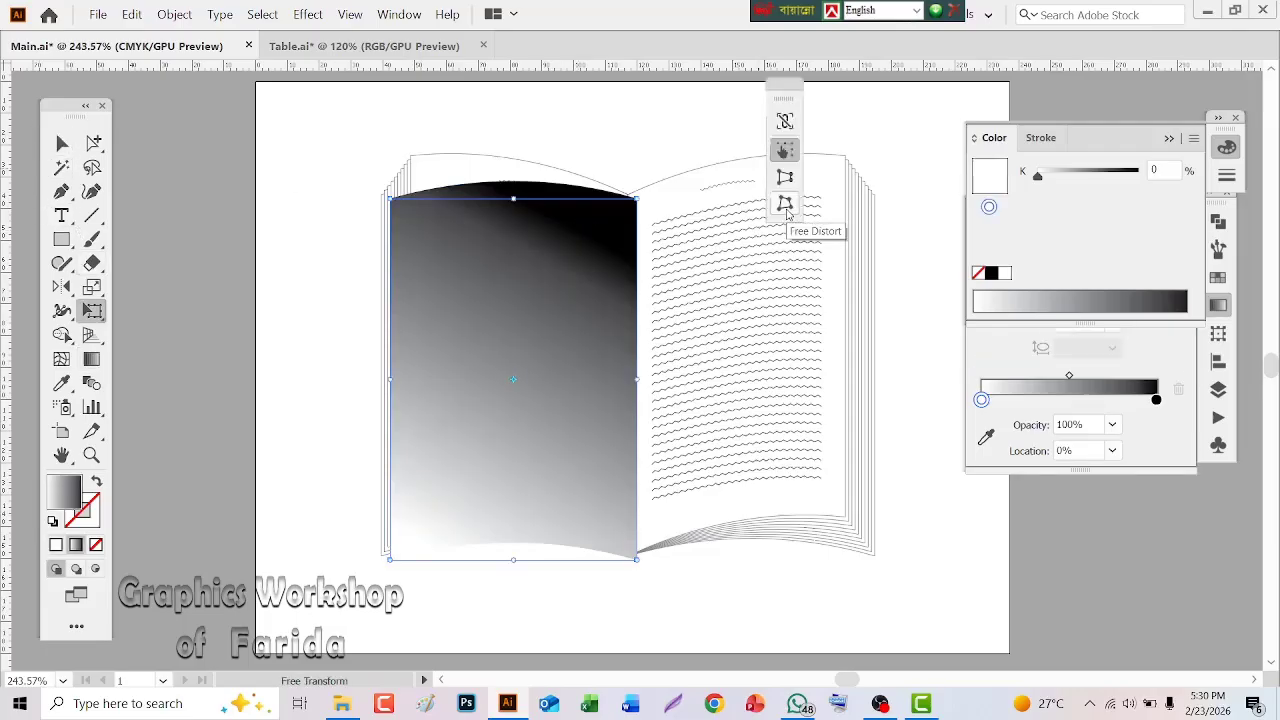
left_click(785, 205)
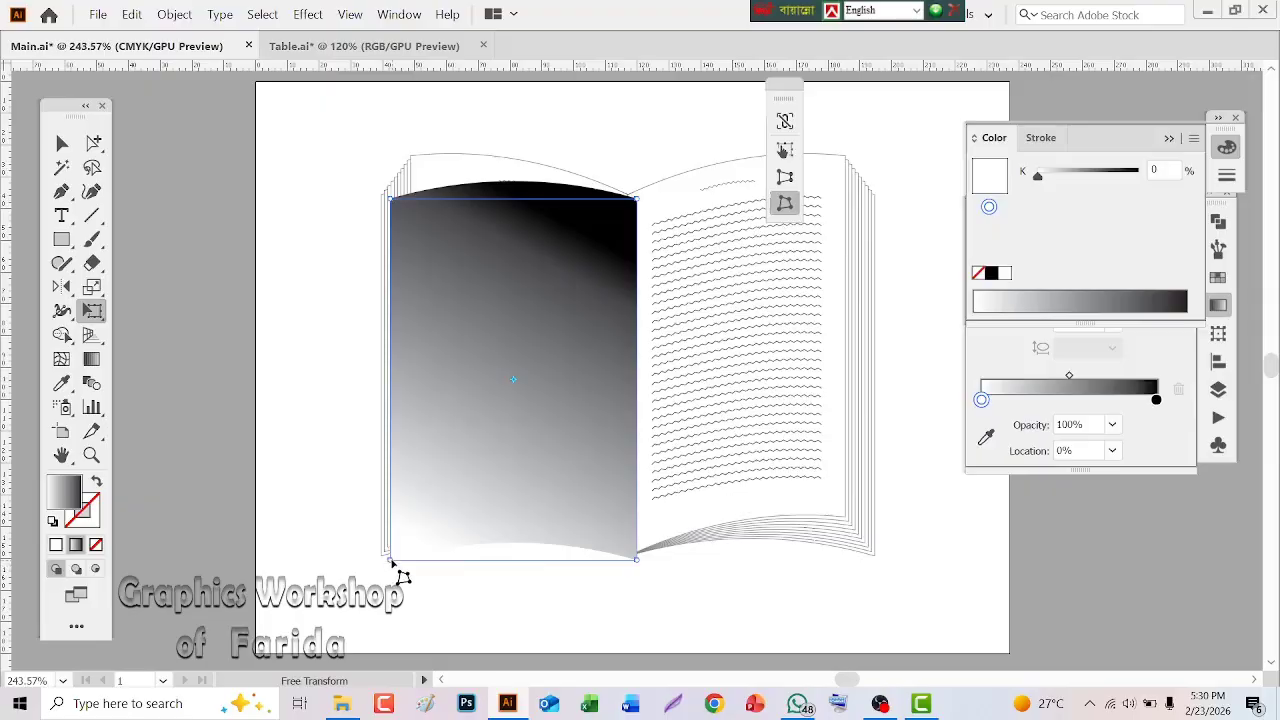
left_click_drag(390, 560, 388, 583)
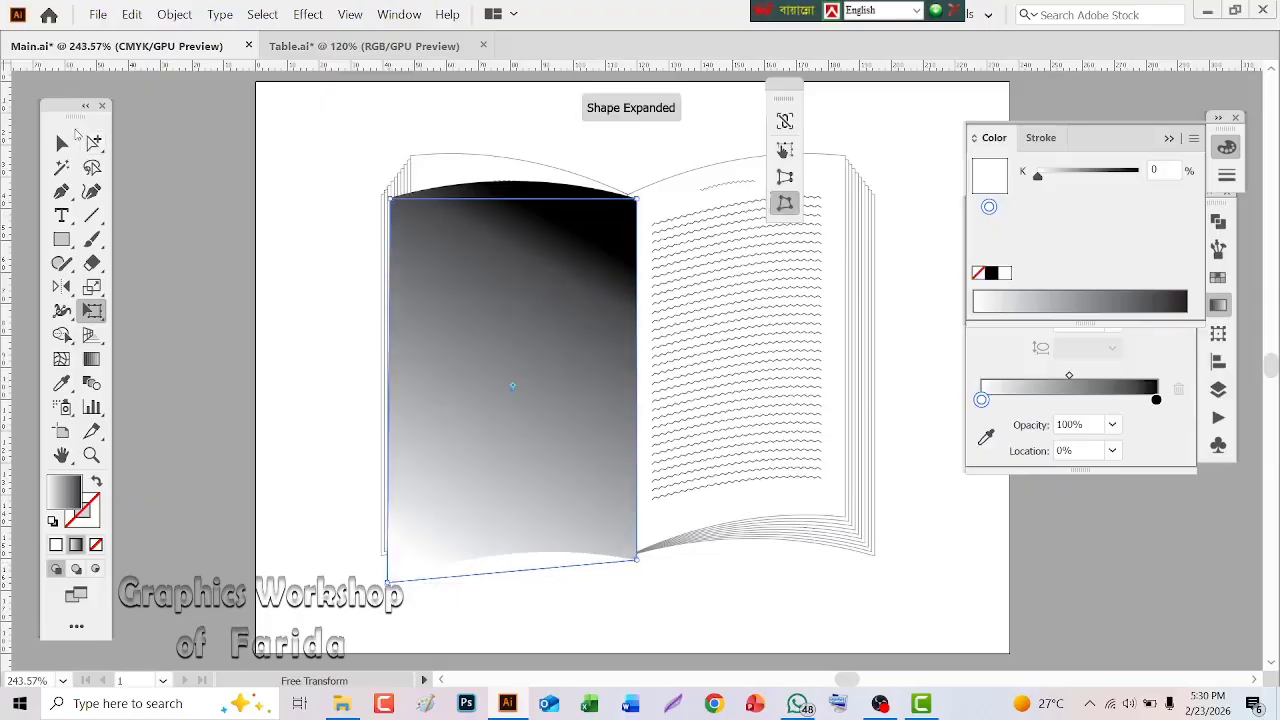
Send the gradient page to the back and align it with the left half's spine as a shadow under the pages
left_click(62, 143)
right_click(522, 342)
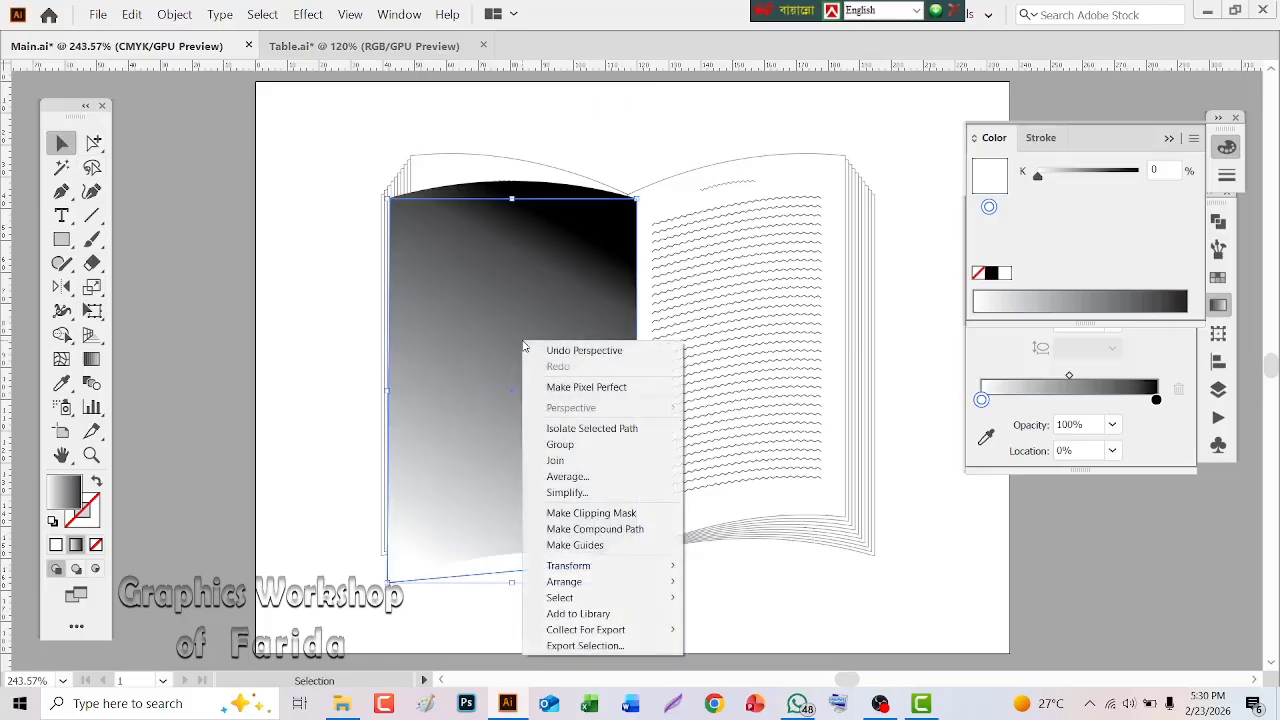
mouse_move(600, 582)
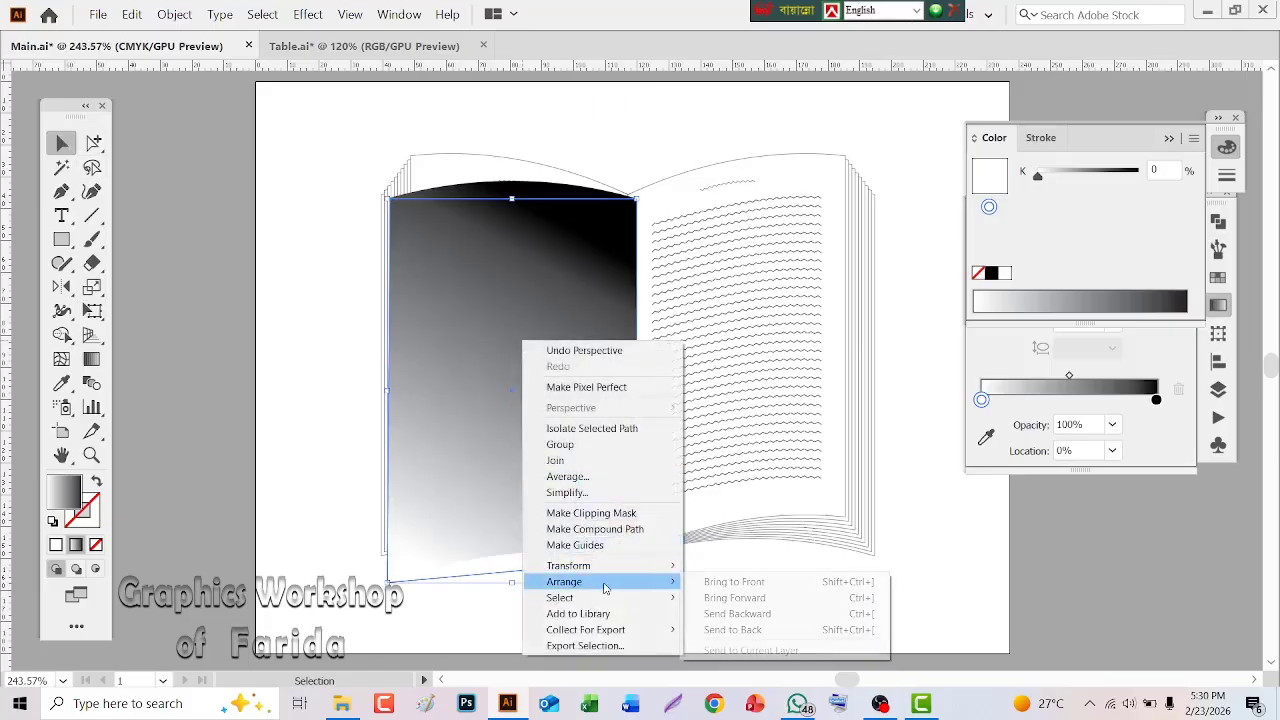
left_click(714, 629)
mouse_move(421, 552)
left_mouse_down()
mouse_move(318, 544)
mouse_move(432, 544)
mouse_move(429, 558)
left_mouse_up()
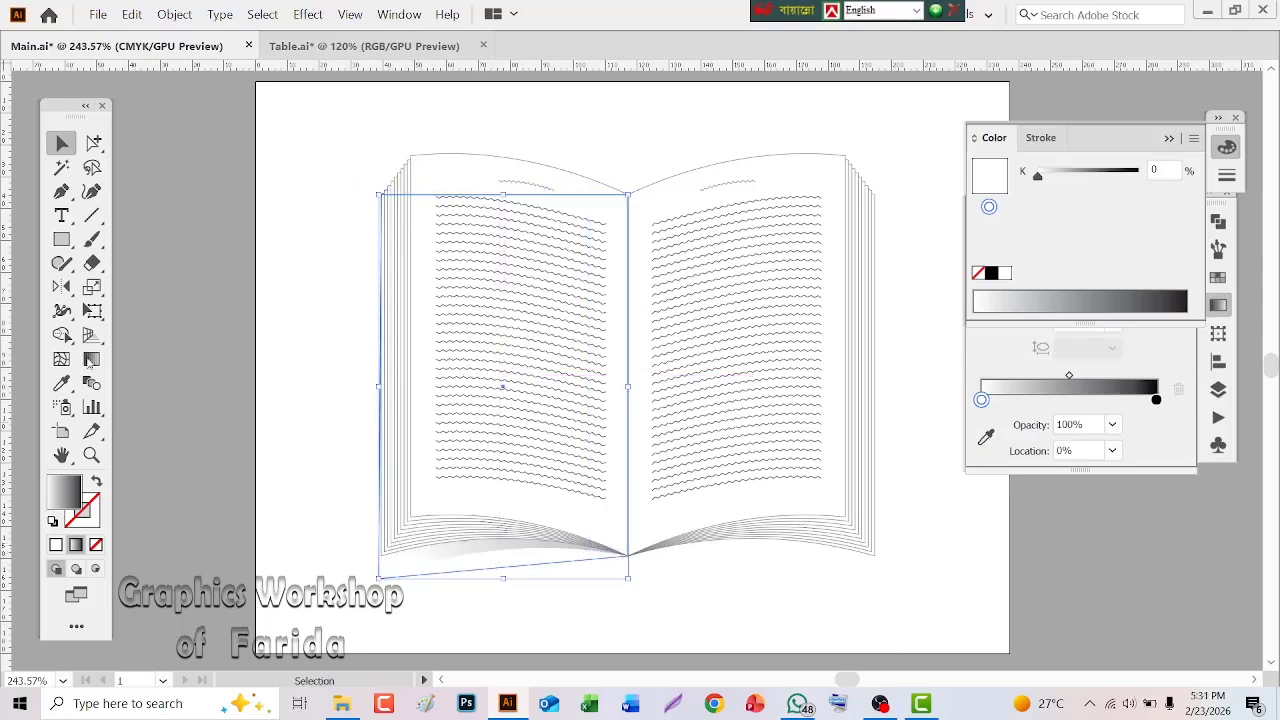
Reflect a copy of the shadow shape across a vertical axis through the bottom of the book's spine, and deselect it
left_click(61, 287)
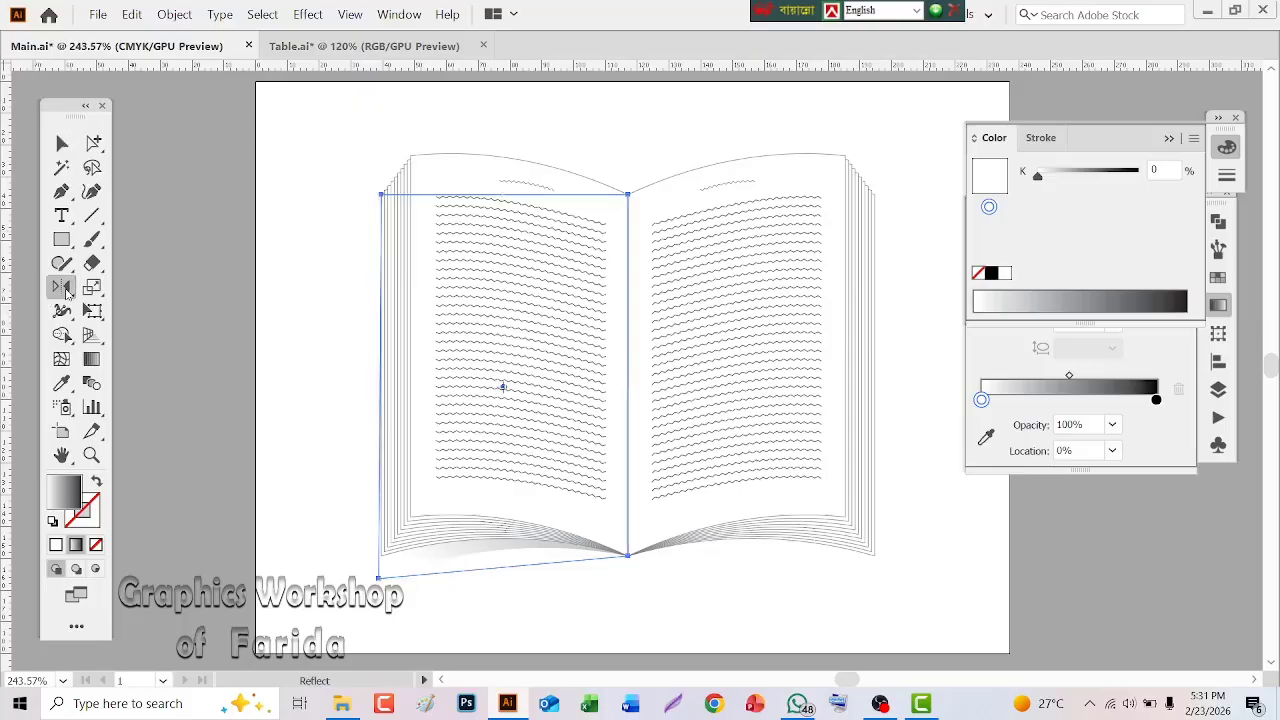
left_click(628, 556, "alt")
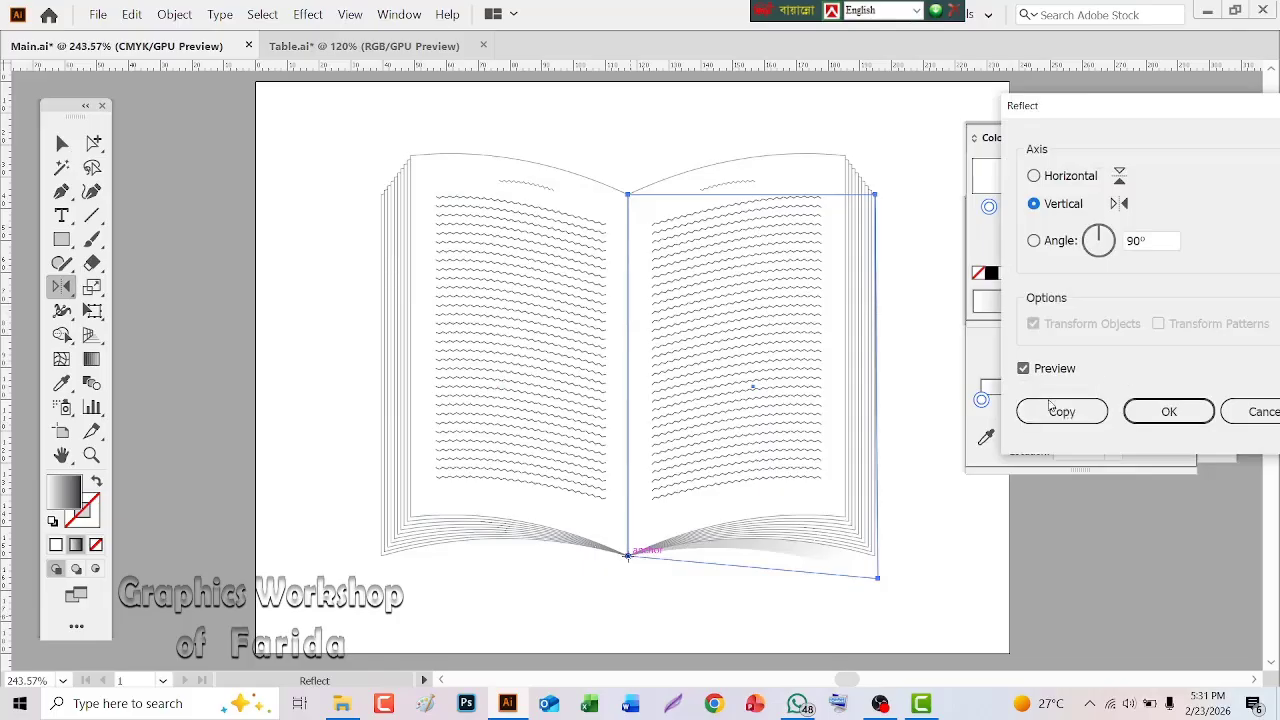
left_click(1045, 411)
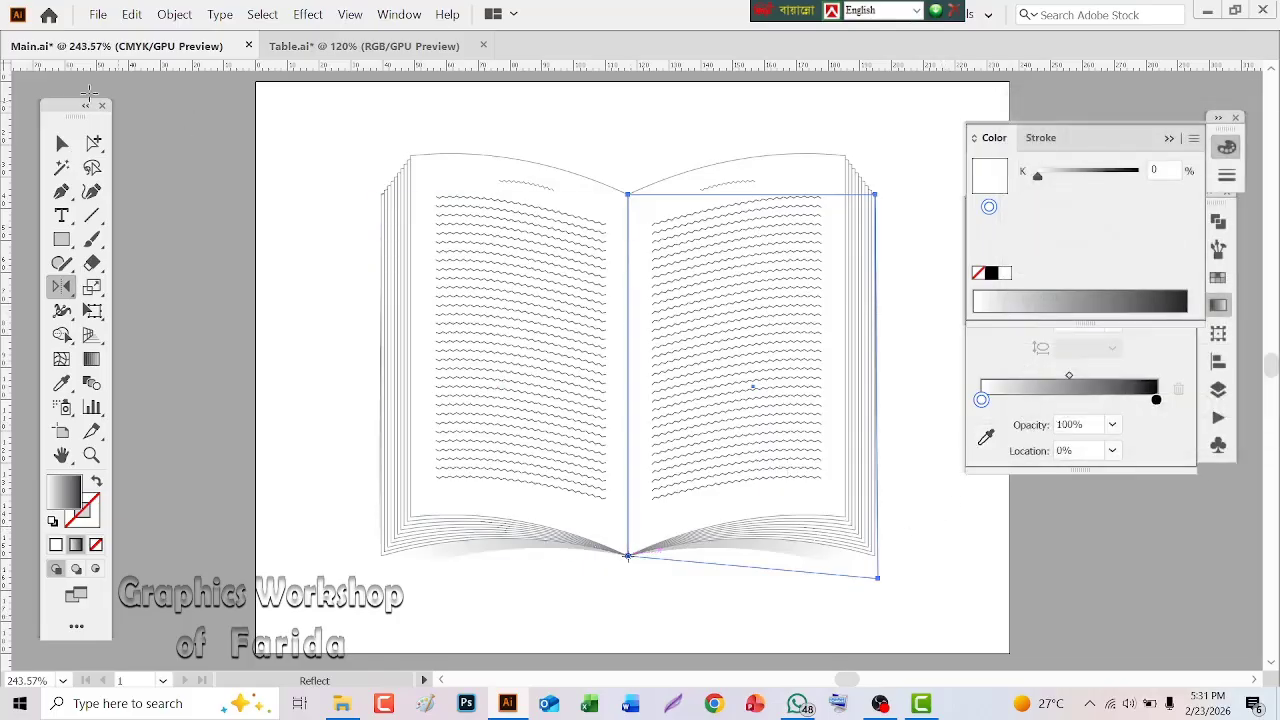
left_click(61, 143)
left_click(331, 151)
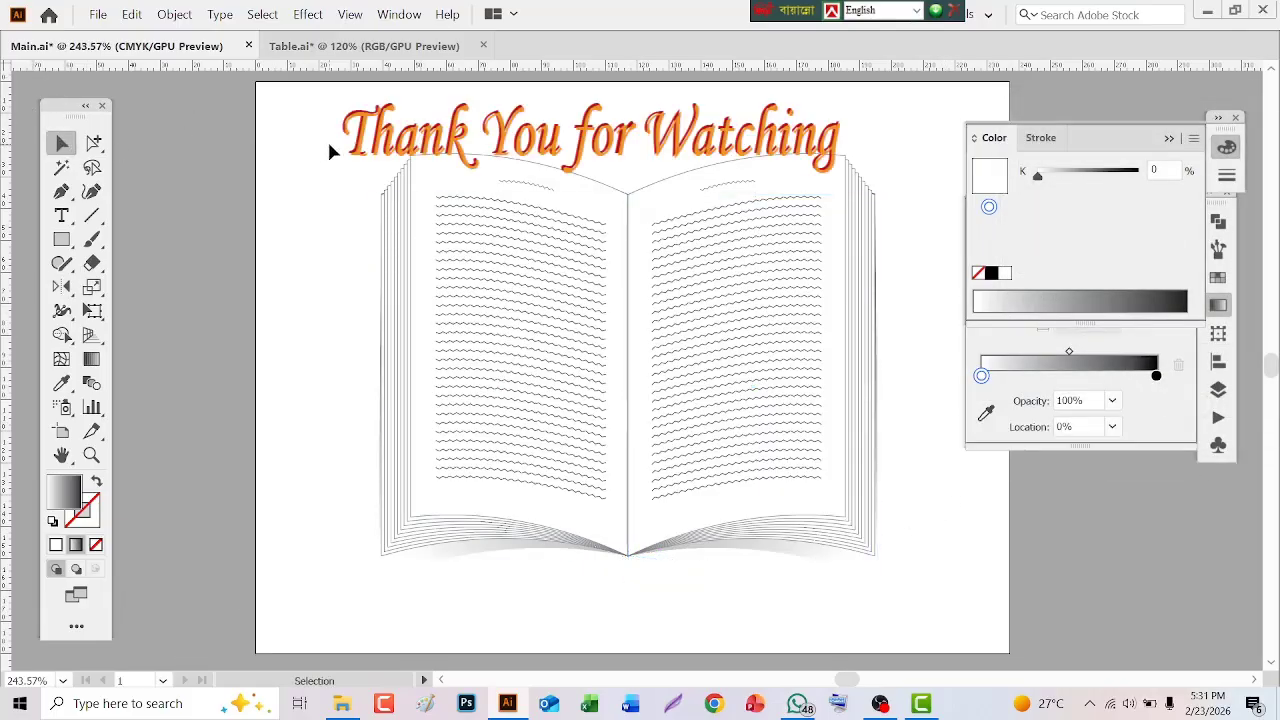